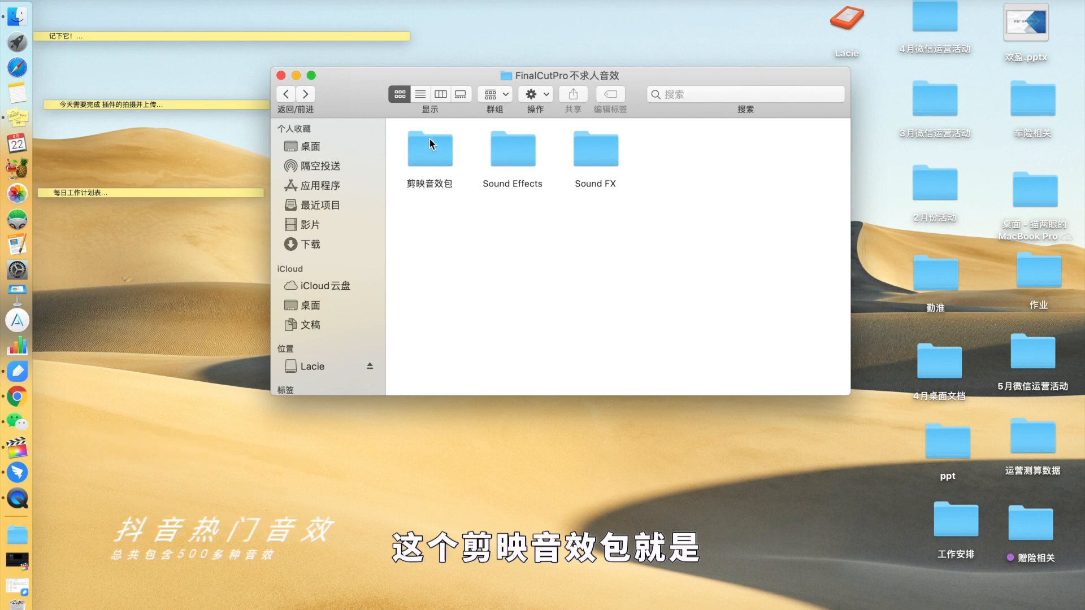
# Open the 剪映音效包 folder, look over its category folders and open the 打斗 subfolder
pyautogui.doubleClick(429, 138)
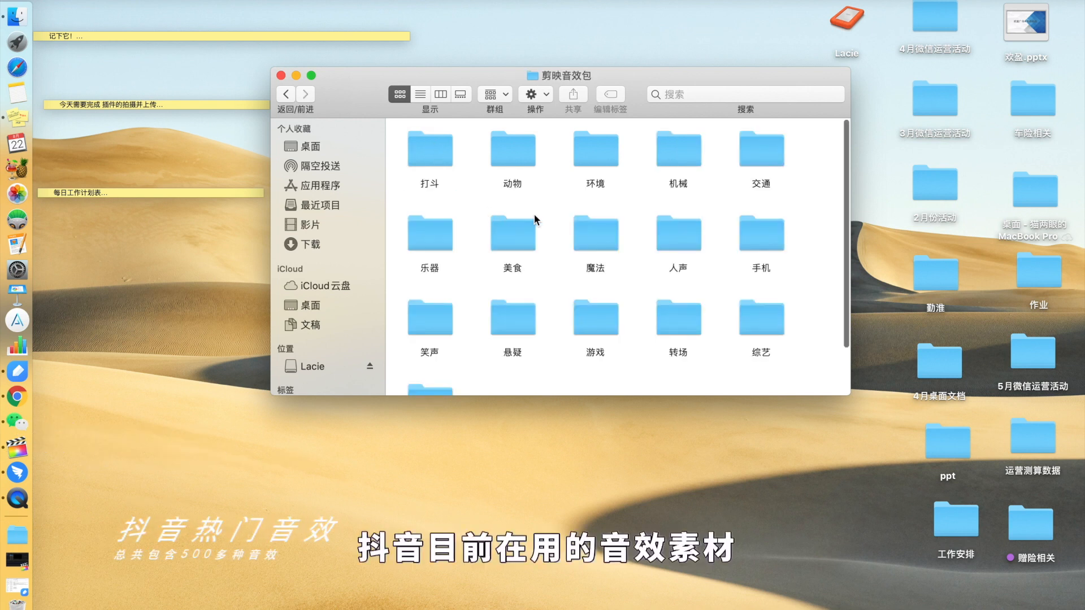
pyautogui.scroll(-3, 599, 238)
pyautogui.scroll(3, 599, 238)
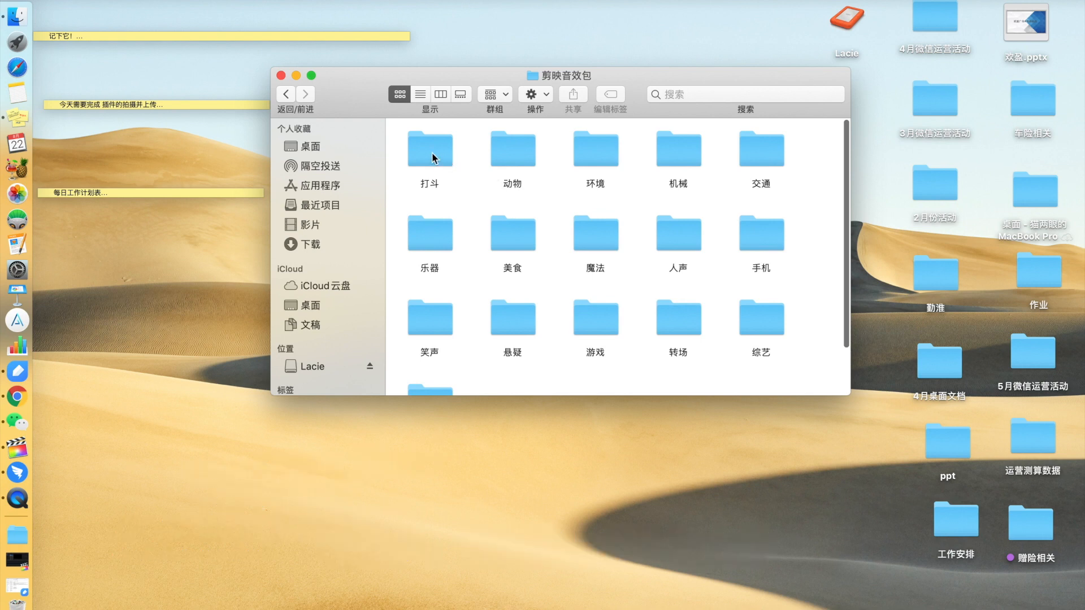
pyautogui.doubleClick(432, 152)
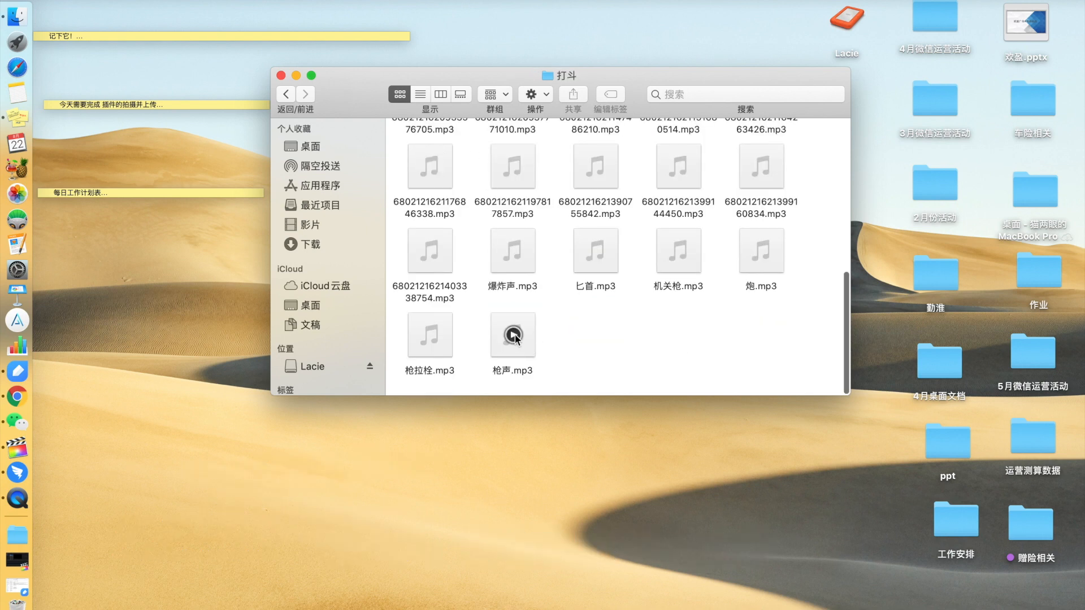
# Preview the sounds 枪声.mp3, 枪拉栓.mp3, 炮.mp3 and 匕首.mp3 in the 打斗 folder
pyautogui.click(513, 336)
pyautogui.click(430, 336)
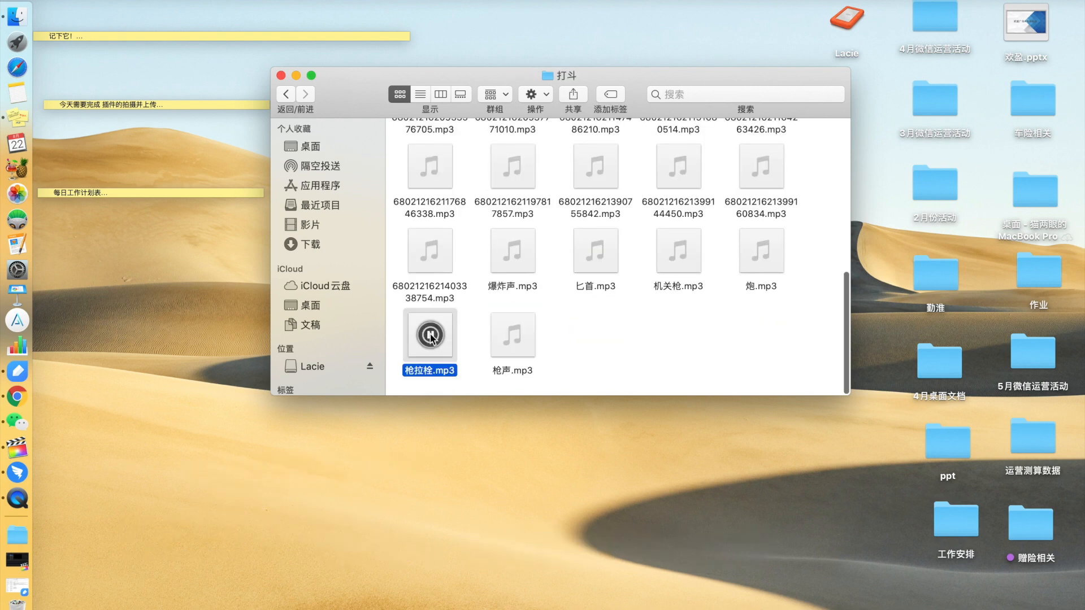
pyautogui.click(761, 250)
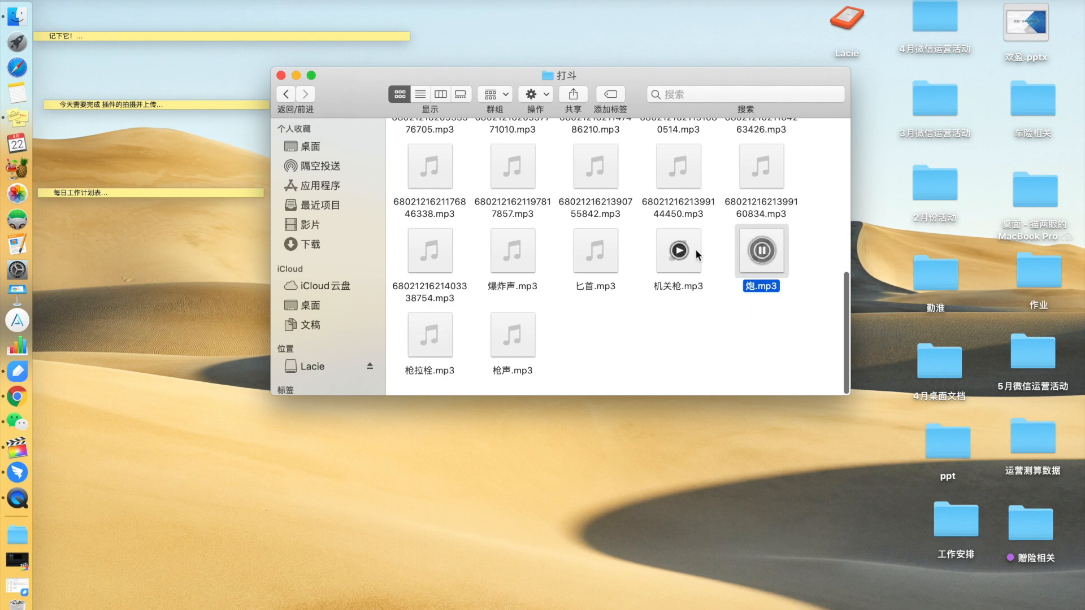
pyautogui.click(595, 251)
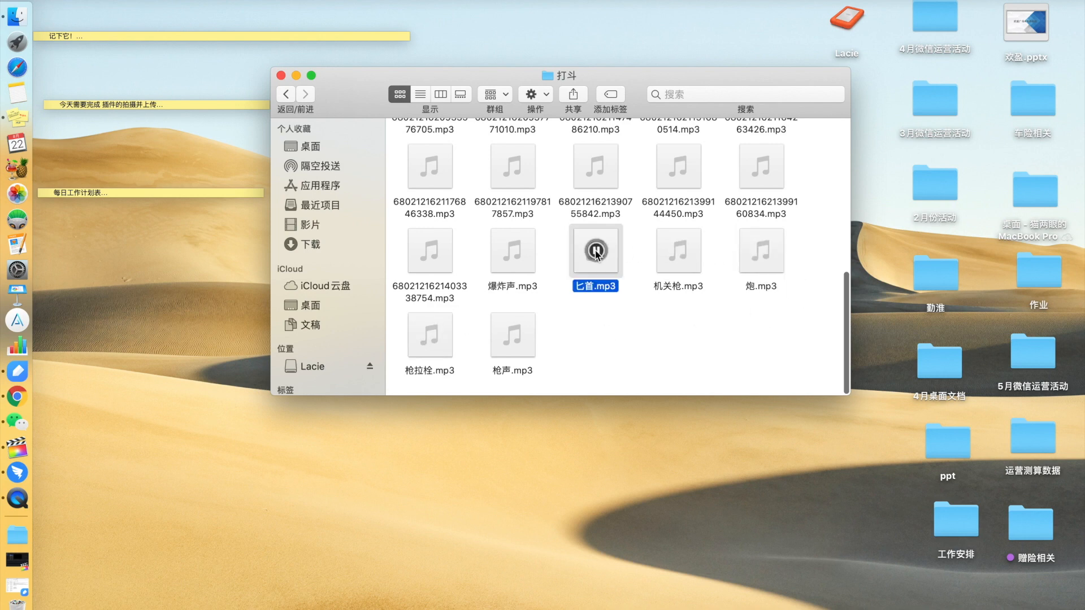
# Return to 剪映音效包, look through its category folders and go back to the FinalCutPro不求人音效 folder
pyautogui.click(288, 94)
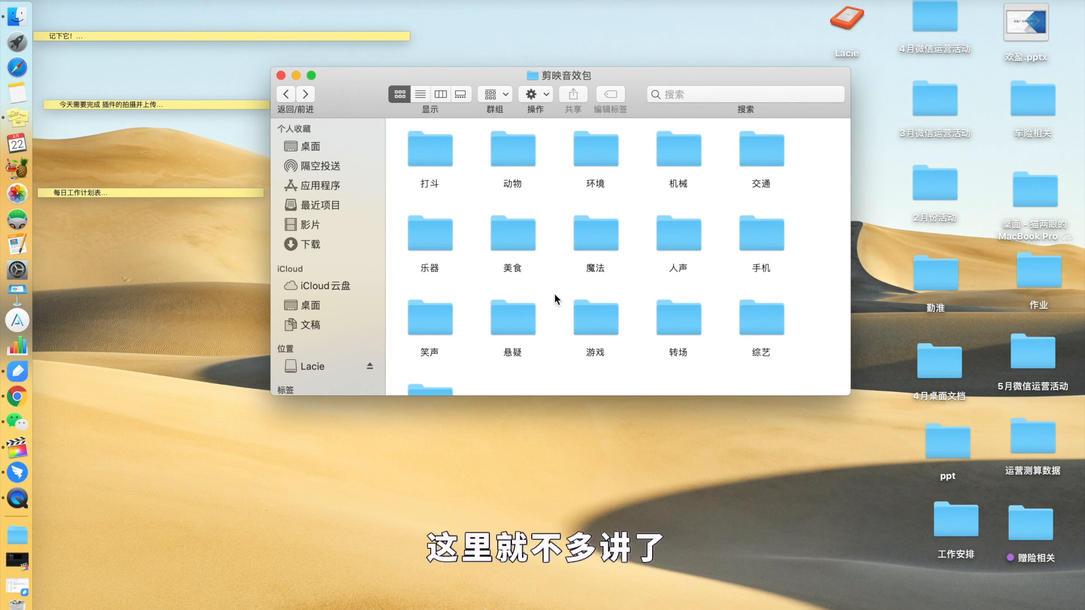
pyautogui.scroll(-3, 568, 314)
pyautogui.scroll(3, 569, 318)
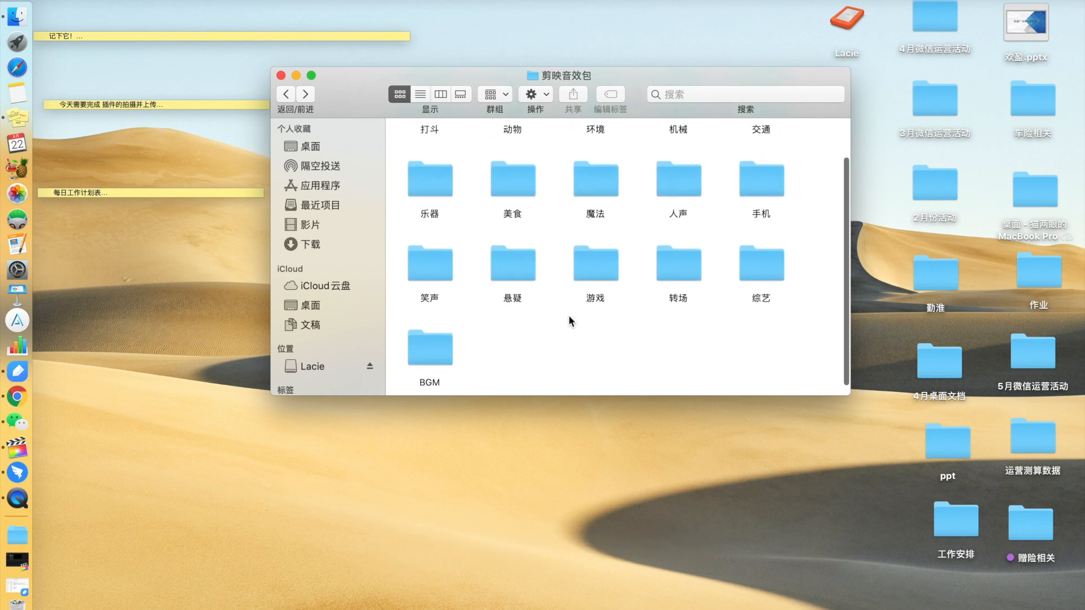
pyautogui.scroll(-3, 522, 304)
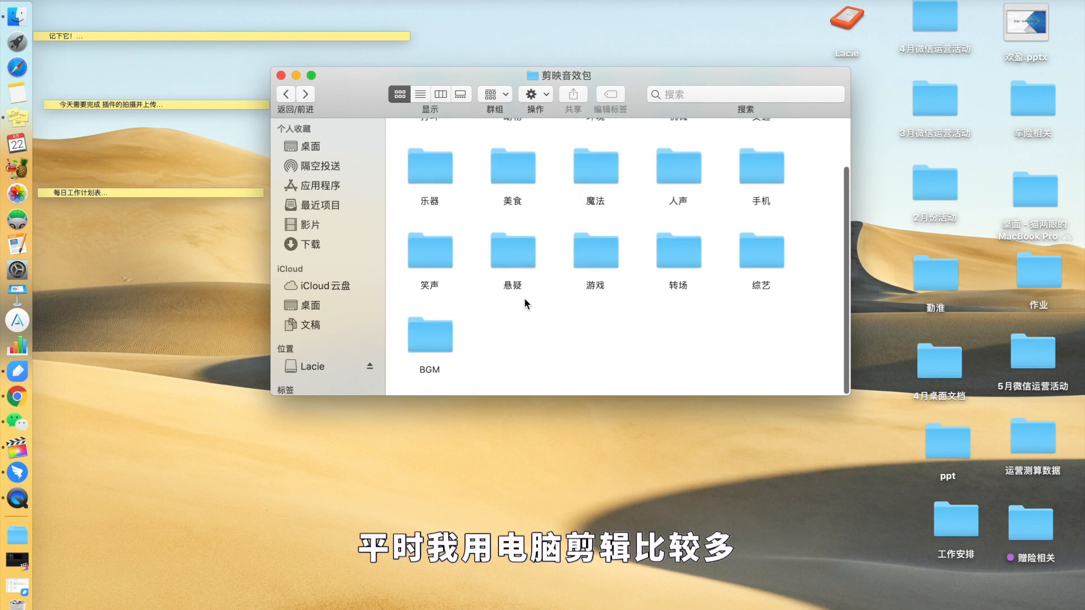
pyautogui.click(291, 96)
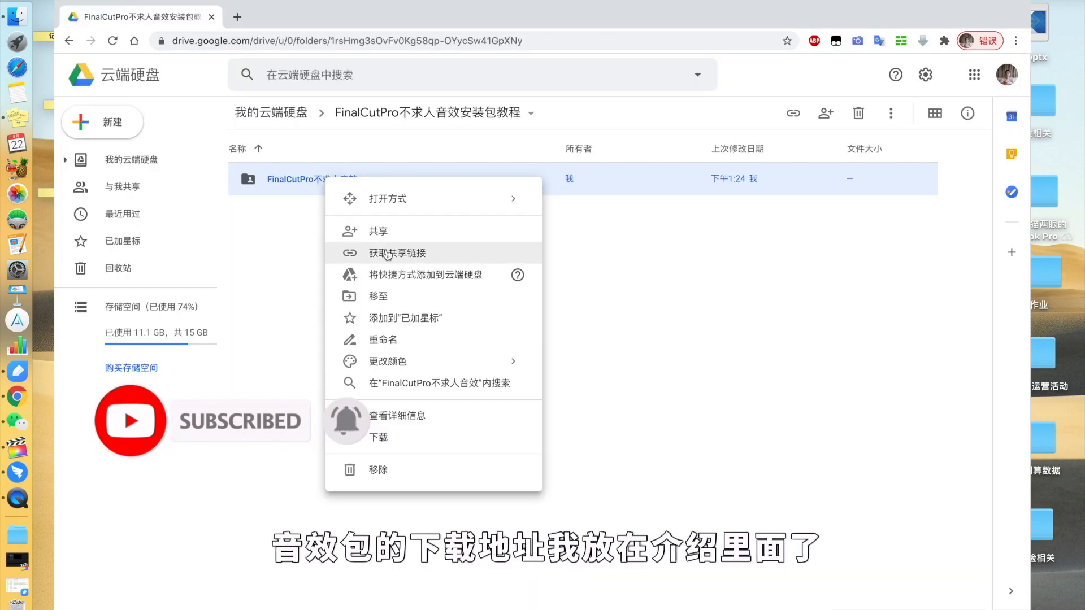
# Copy the share link of the FinalCutPro不求人音效 folder in Google Drive and close the sharing dialog
pyautogui.click(386, 246)
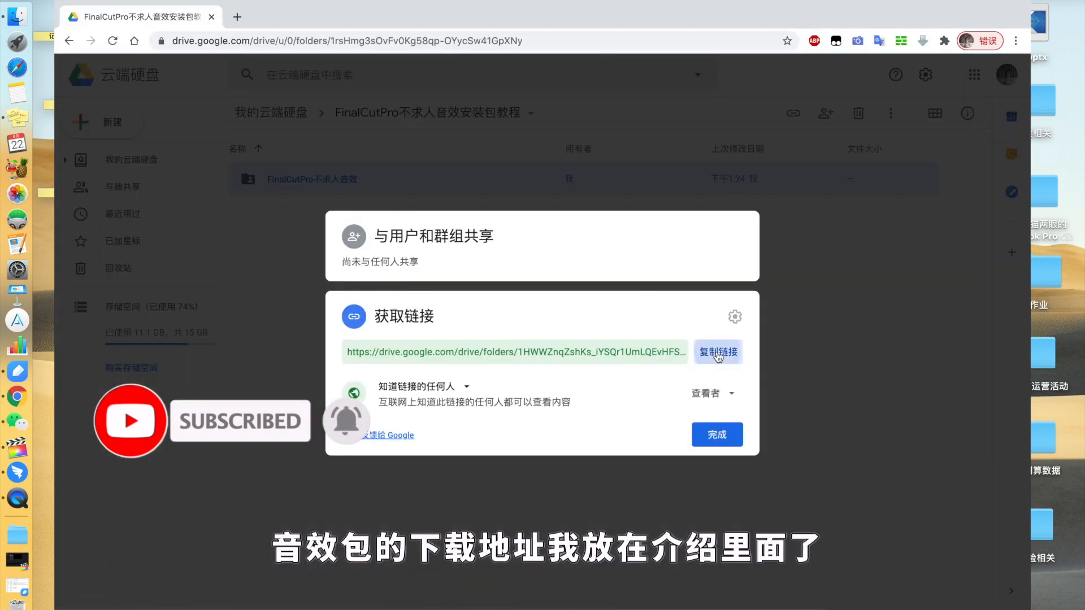
pyautogui.click(718, 353)
pyautogui.click(717, 434)
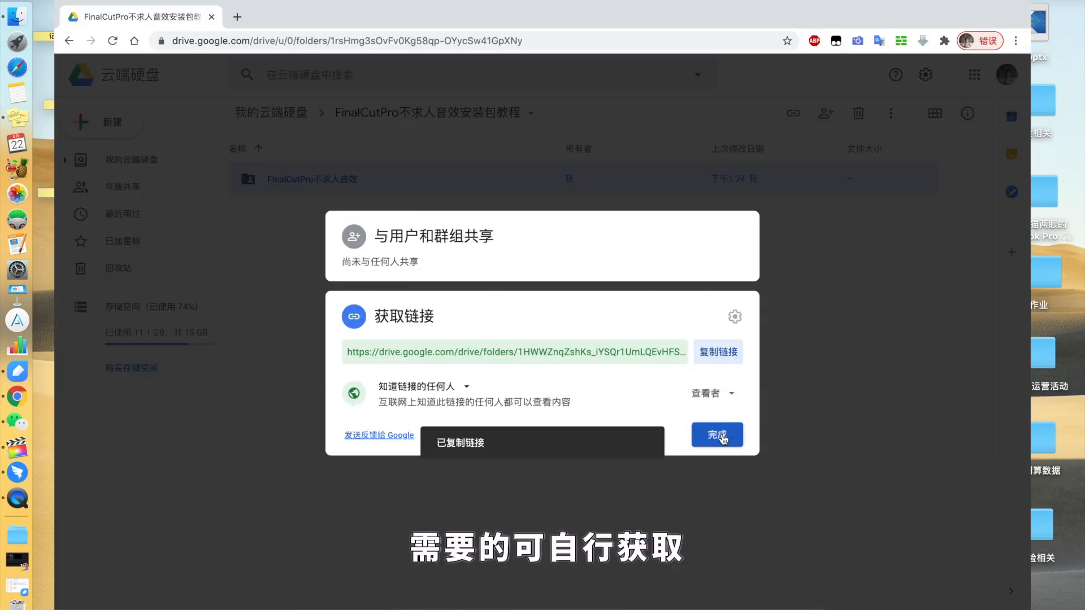
# Copy the three folders 剪映音效包, Sound Effects and Sound FX from the FinalCutPro不求人音效 folder in Finder
pyautogui.doubleClick(370, 201)
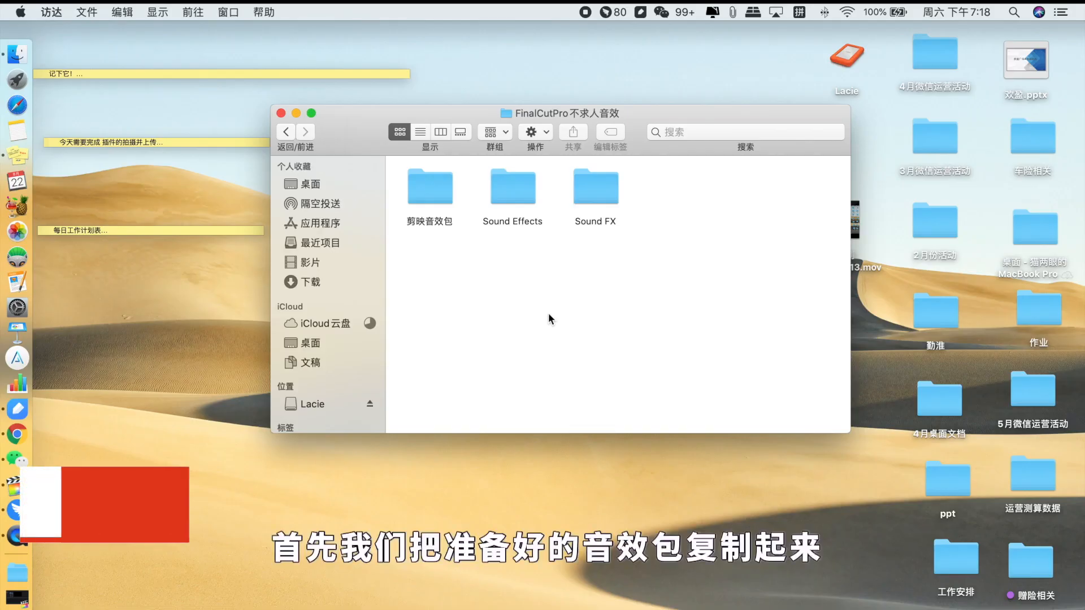
pyautogui.moveTo(681, 261); pyautogui.dragTo(418, 197)
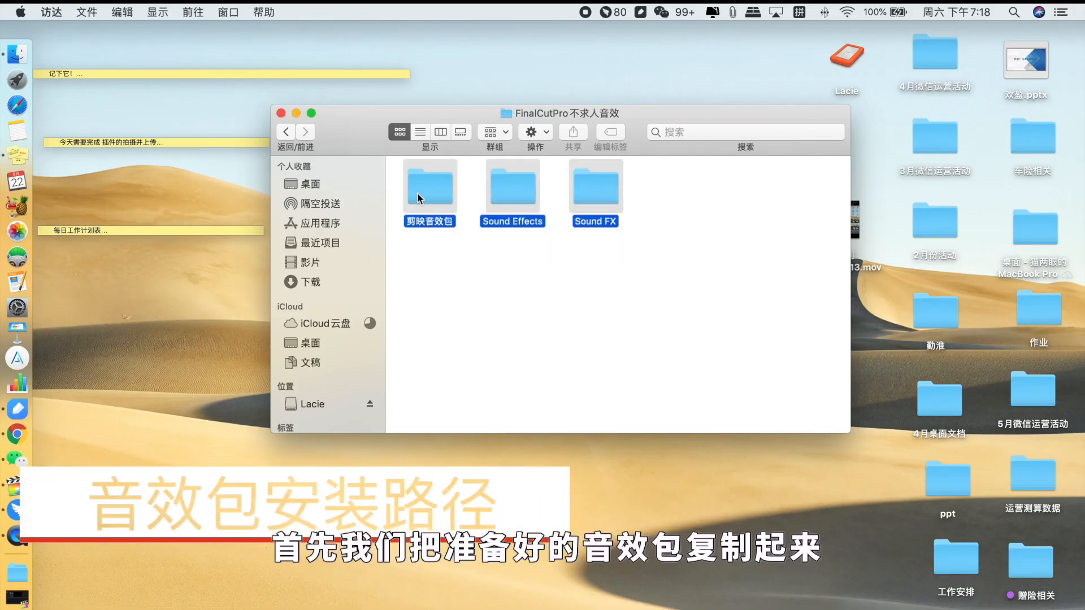
pyautogui.rightClick(517, 198)
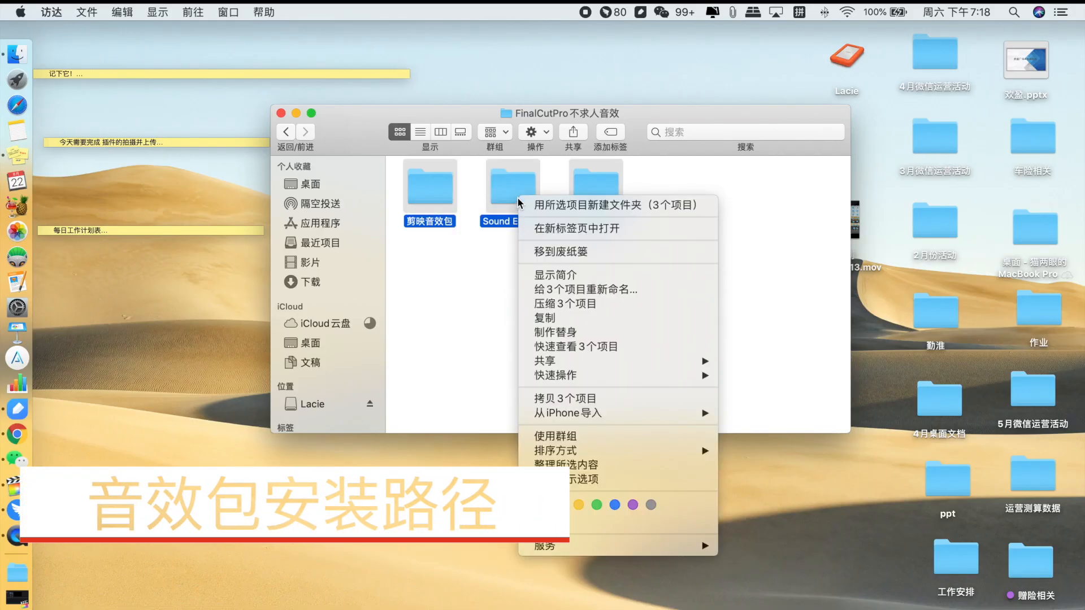
pyautogui.click(591, 394)
pyautogui.click(548, 354)
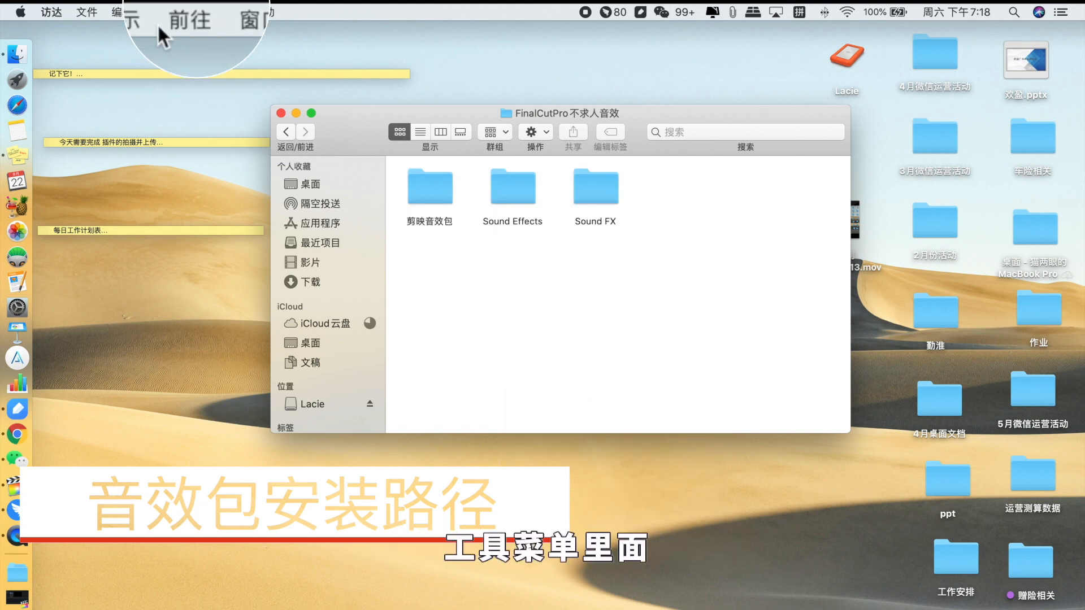
# Go to the computer's drives and open the 资源库 folder on Macintosh HD
pyautogui.click(191, 14)
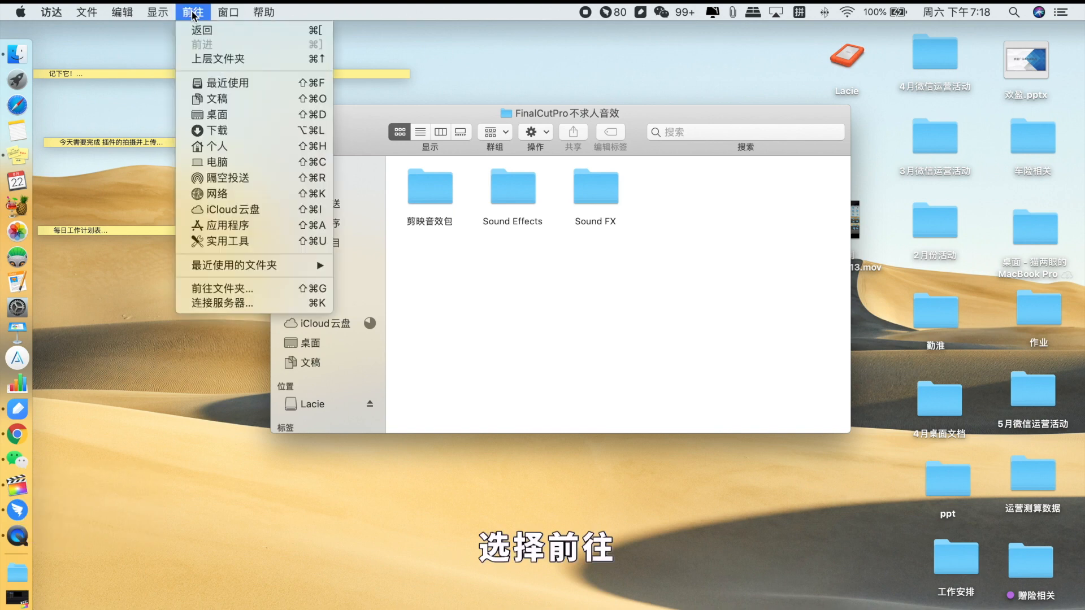
pyautogui.click(219, 163)
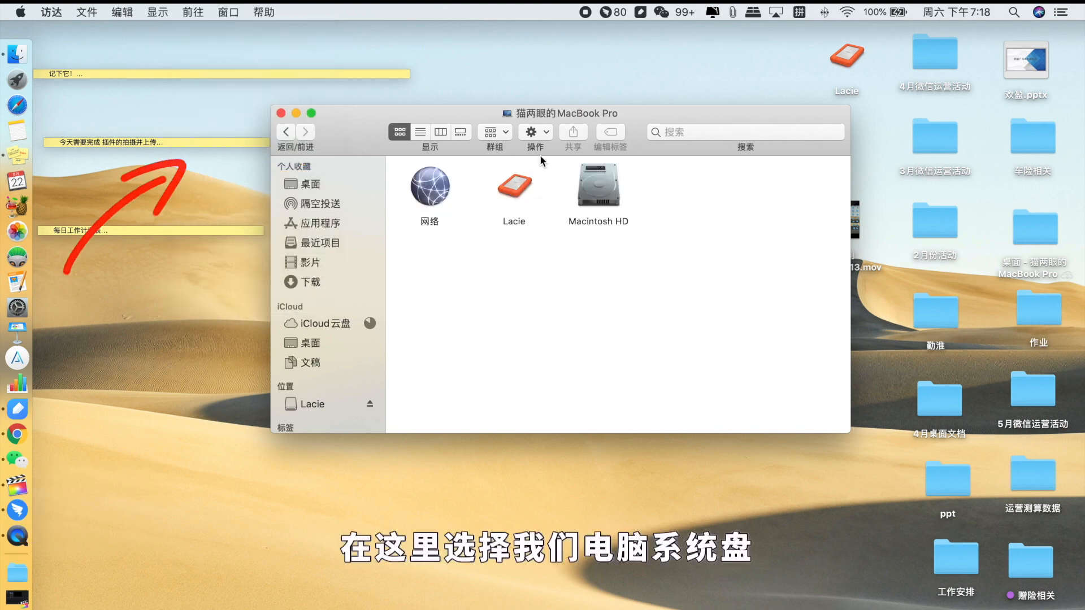
pyautogui.click(602, 188)
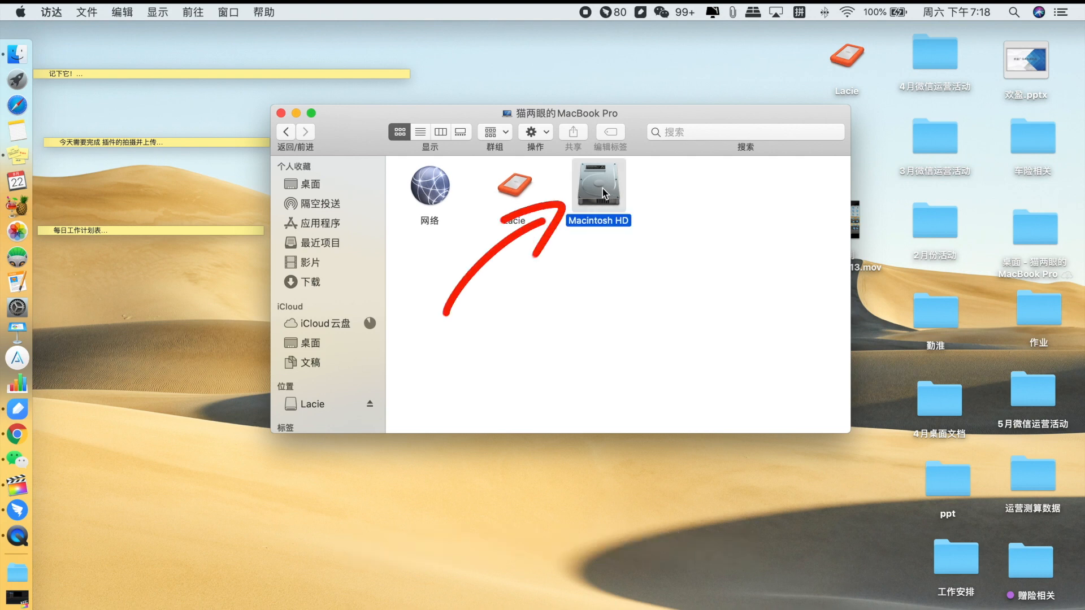
pyautogui.doubleClick(602, 188)
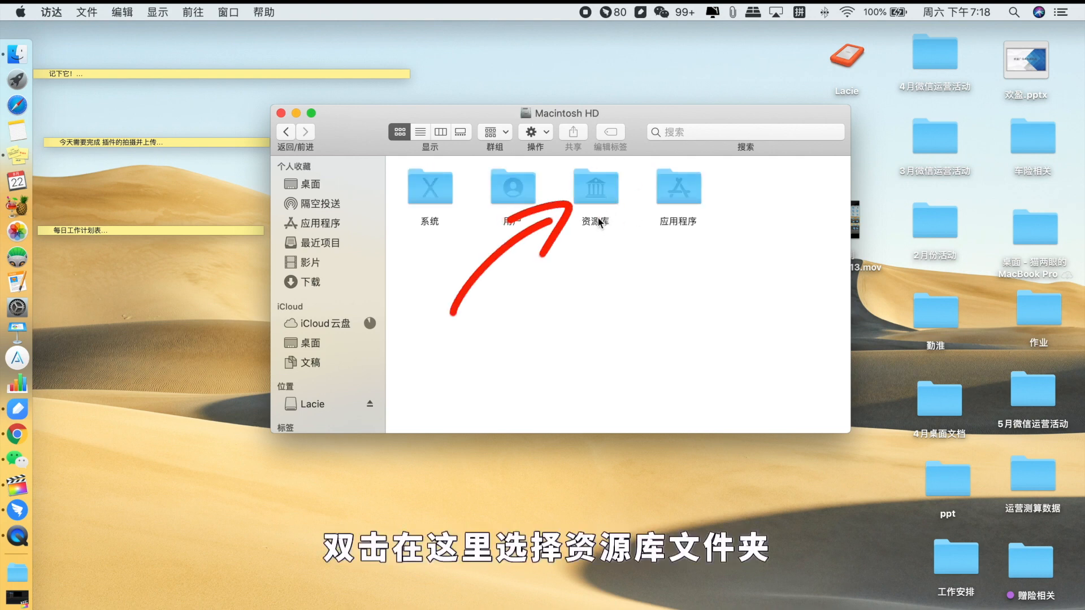
pyautogui.doubleClick(595, 195)
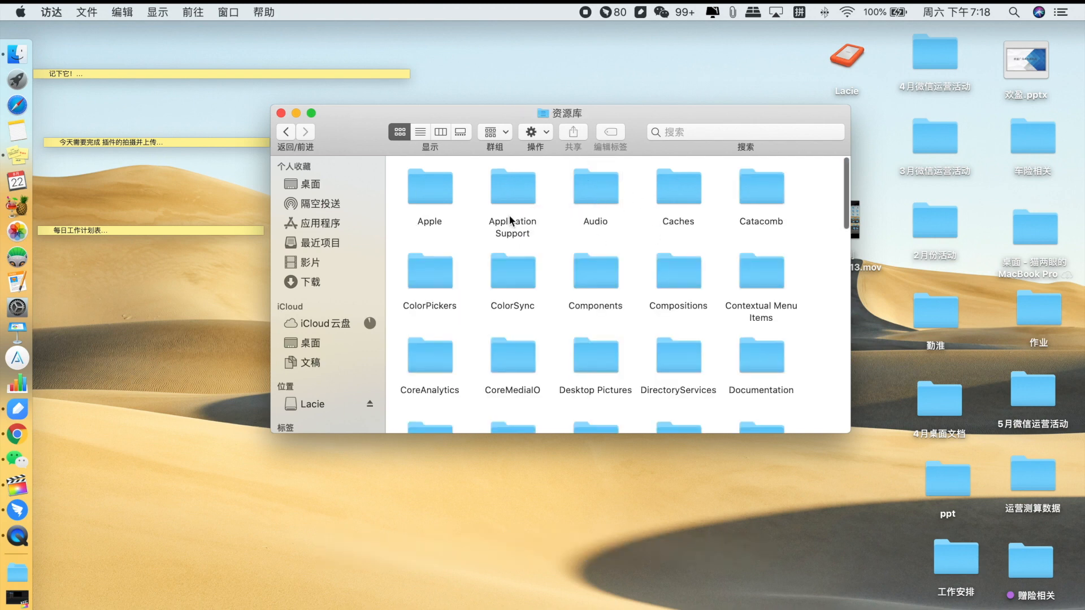
# Open the Final Cut Pro Sound Effects folder inside Audio, Apple Loops, Apple
pyautogui.doubleClick(593, 186)
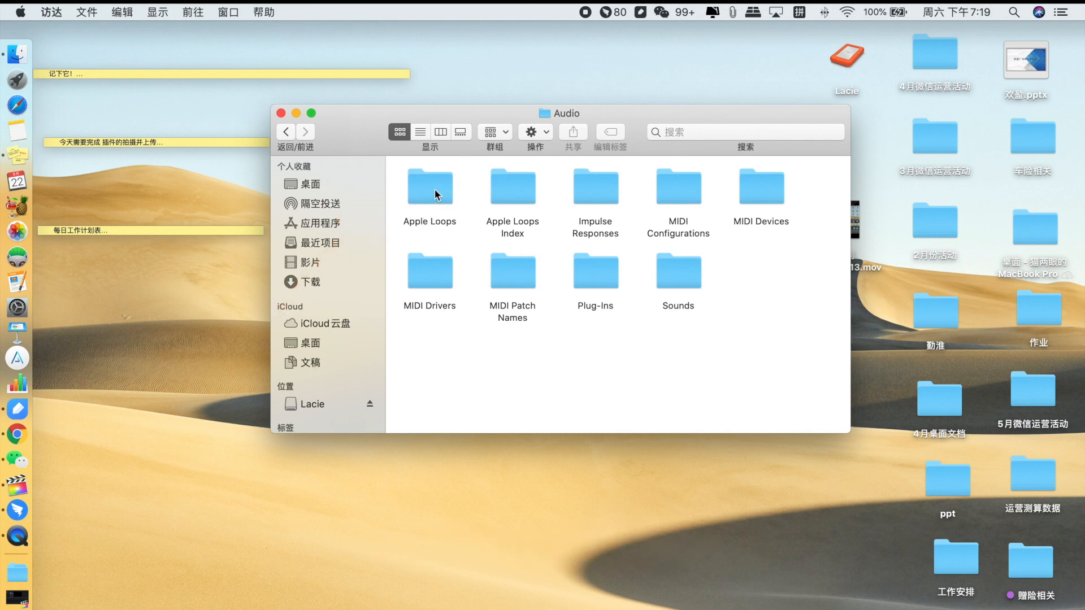
pyautogui.doubleClick(435, 190)
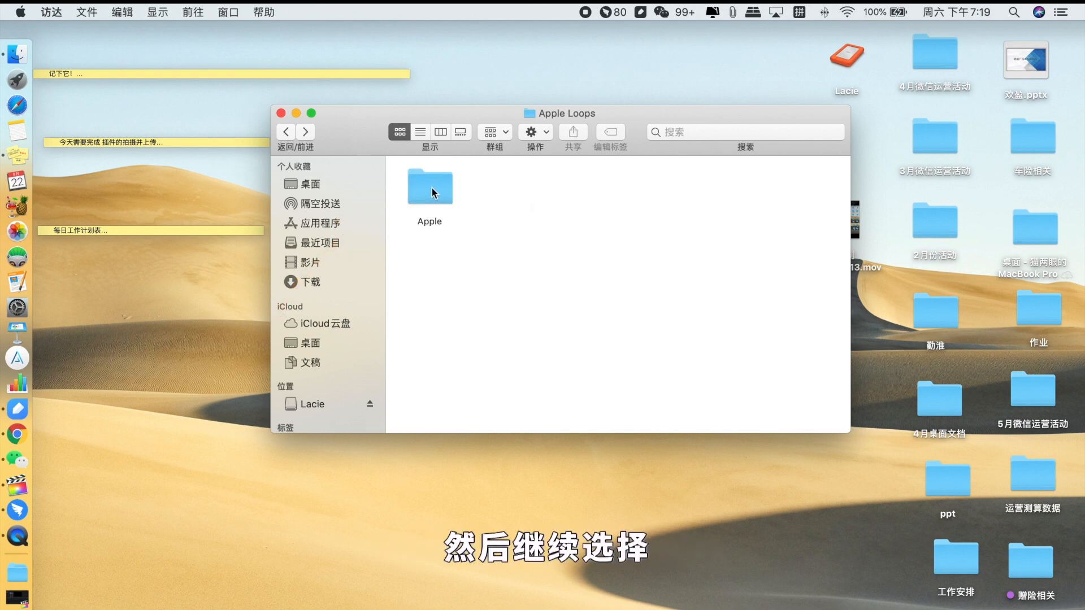
pyautogui.doubleClick(431, 185)
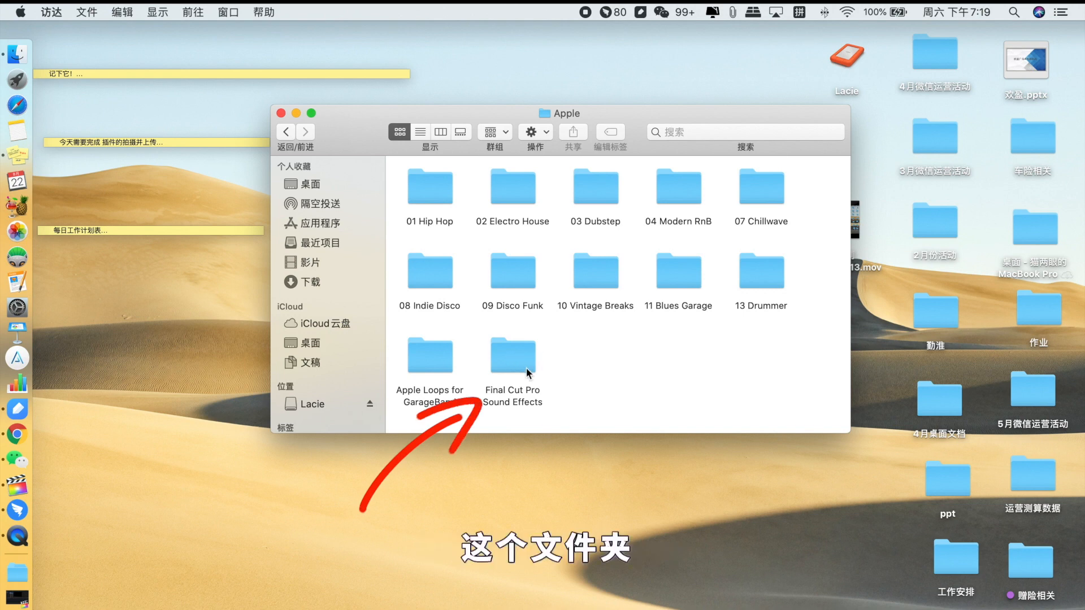
pyautogui.click(512, 362)
pyautogui.doubleClick(510, 360)
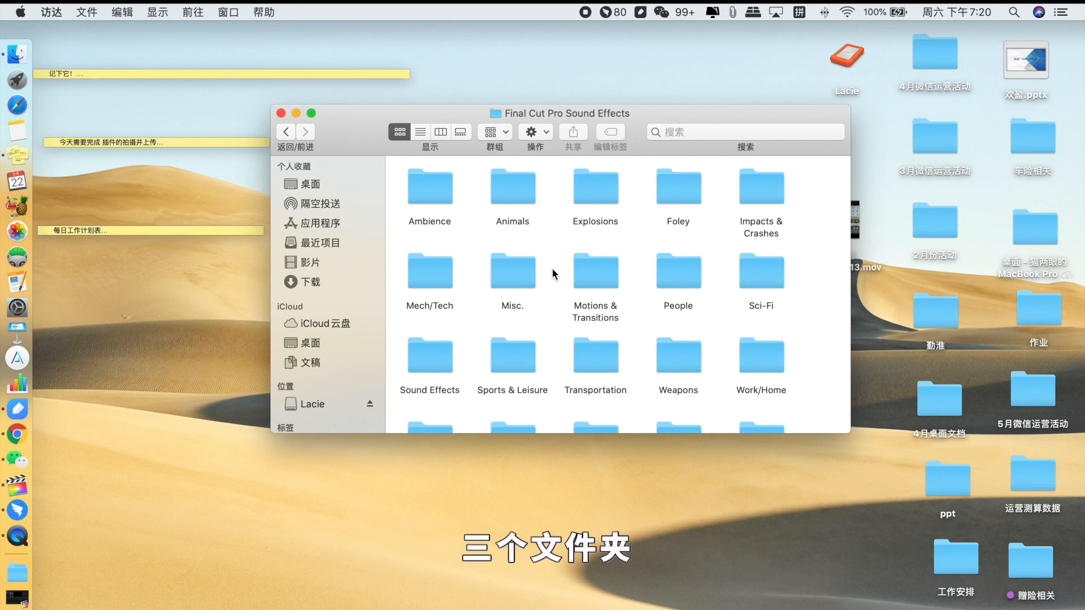
# Look through the Final Cut Pro Sound Effects folder and show the option for pasting the three copied items there without using it
pyautogui.scroll(-10, 551, 269)
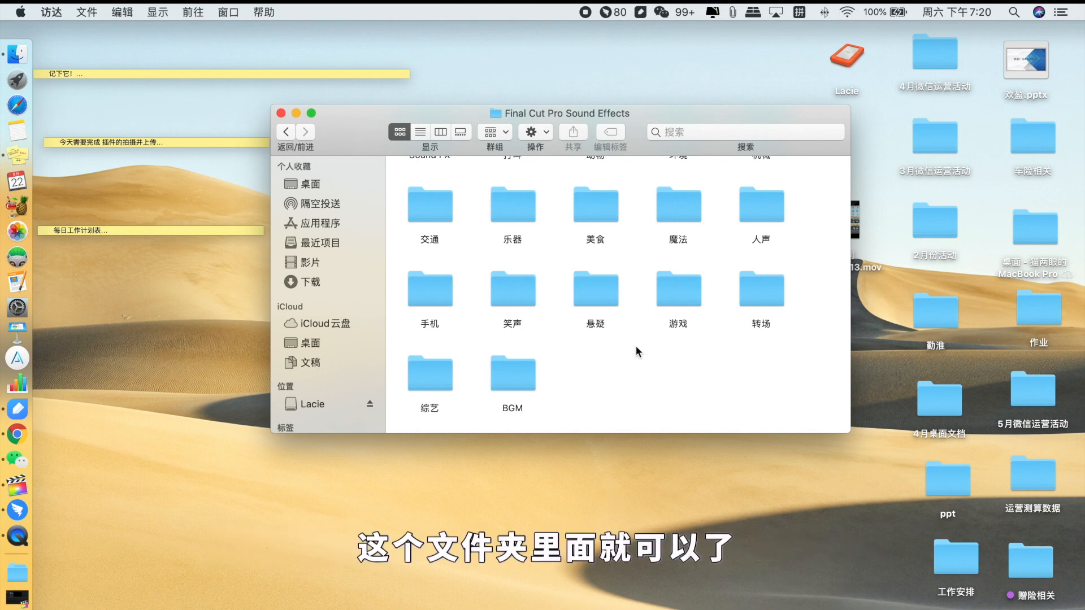
pyautogui.rightClick(626, 366)
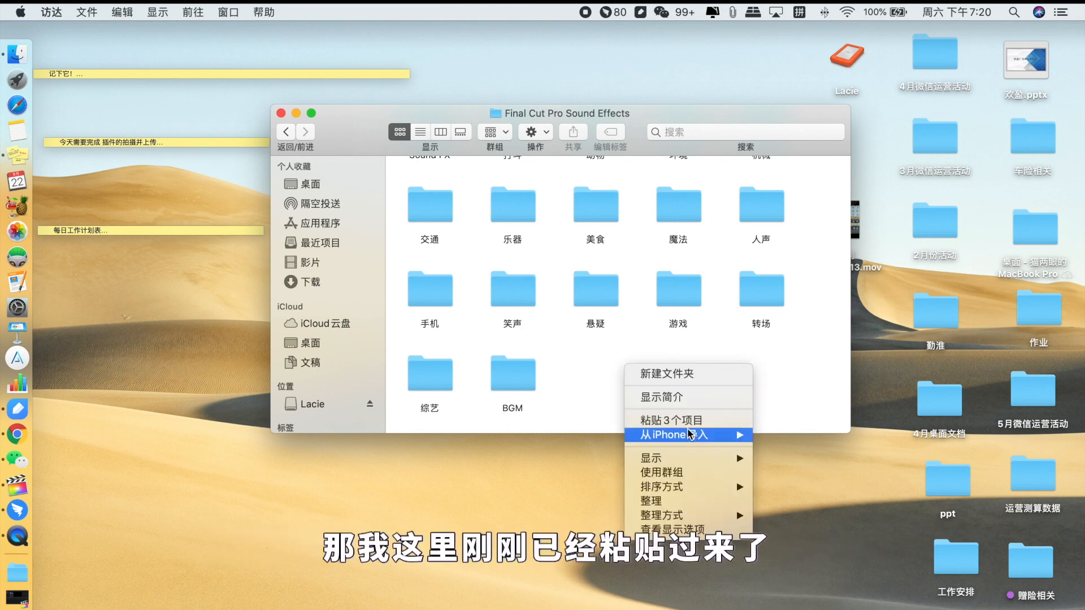
pyautogui.click(584, 380)
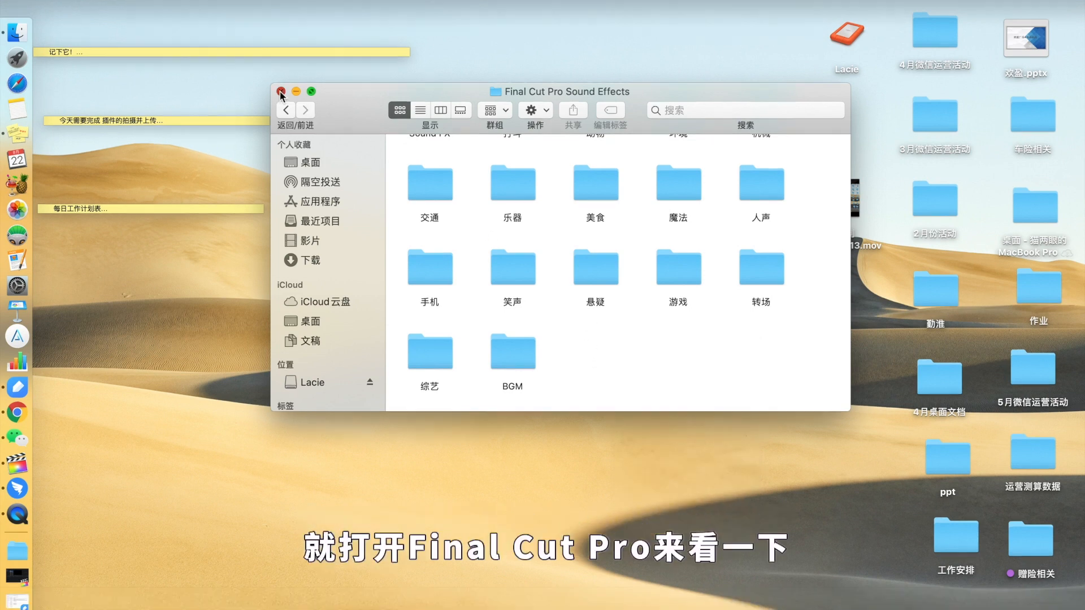
# Close the Finder window and switch to the 声音效果 library in Final Cut Pro
pyautogui.click(280, 113)
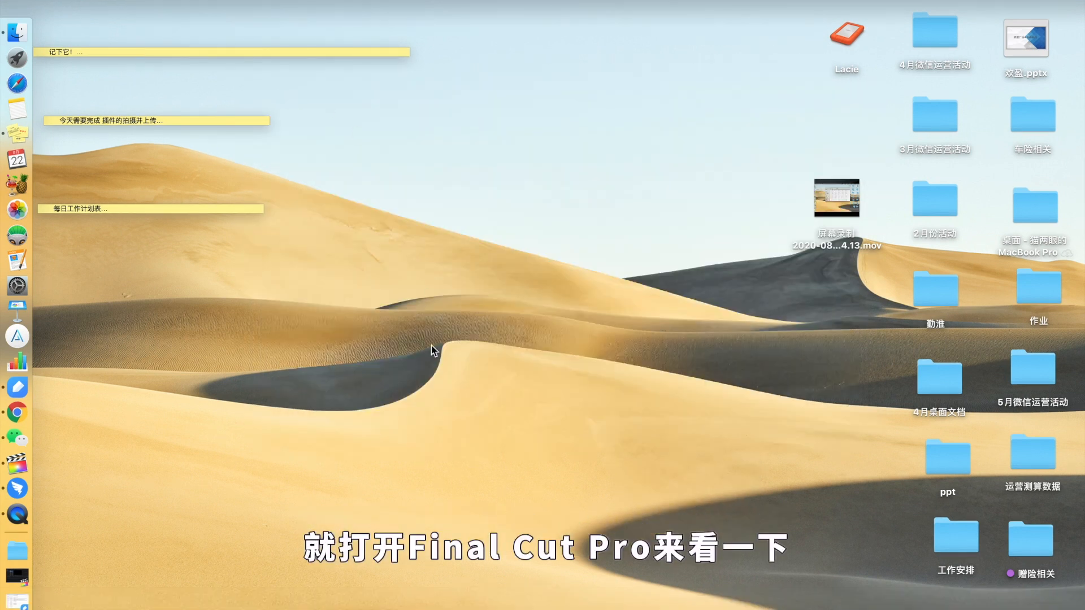
pyautogui.click(17, 576)
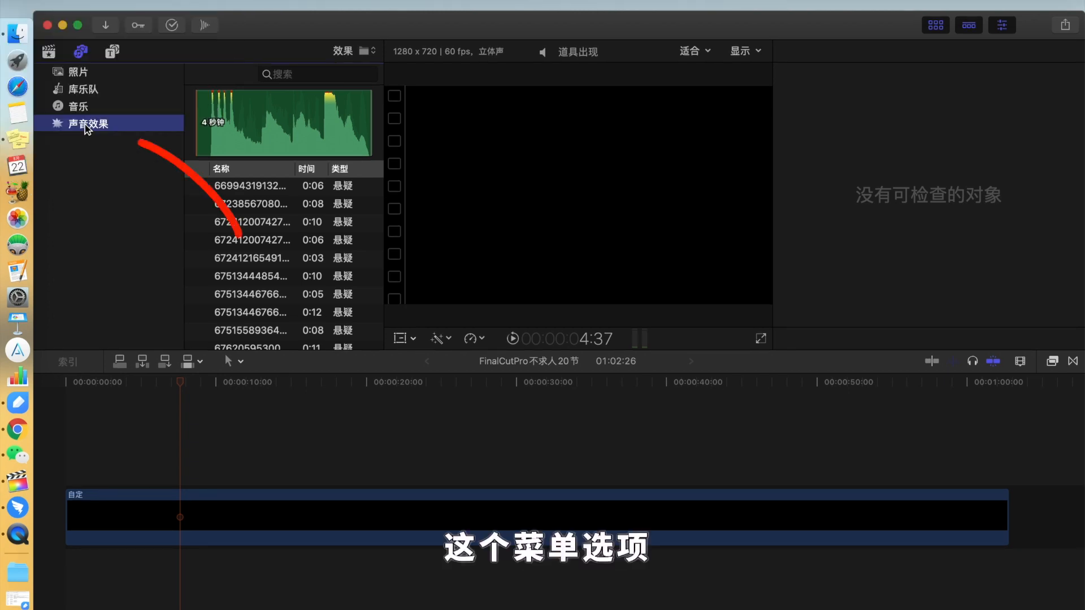
# Look through the 声音效果 list for the newly installed sound effects and return to its beginning
pyautogui.scroll(-10, 243, 215)
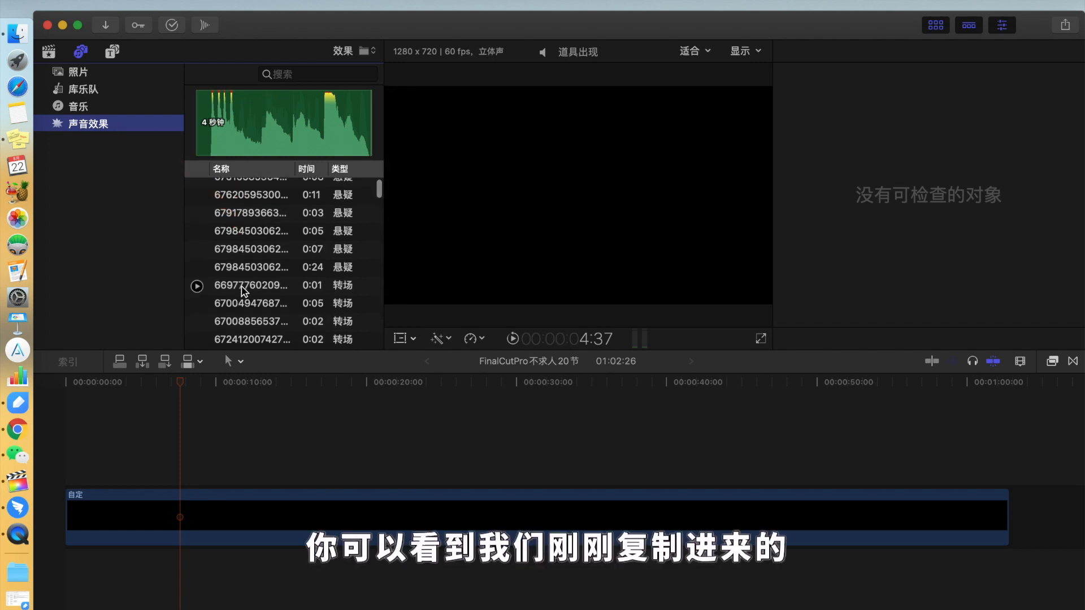
pyautogui.scroll(-5, 243, 291)
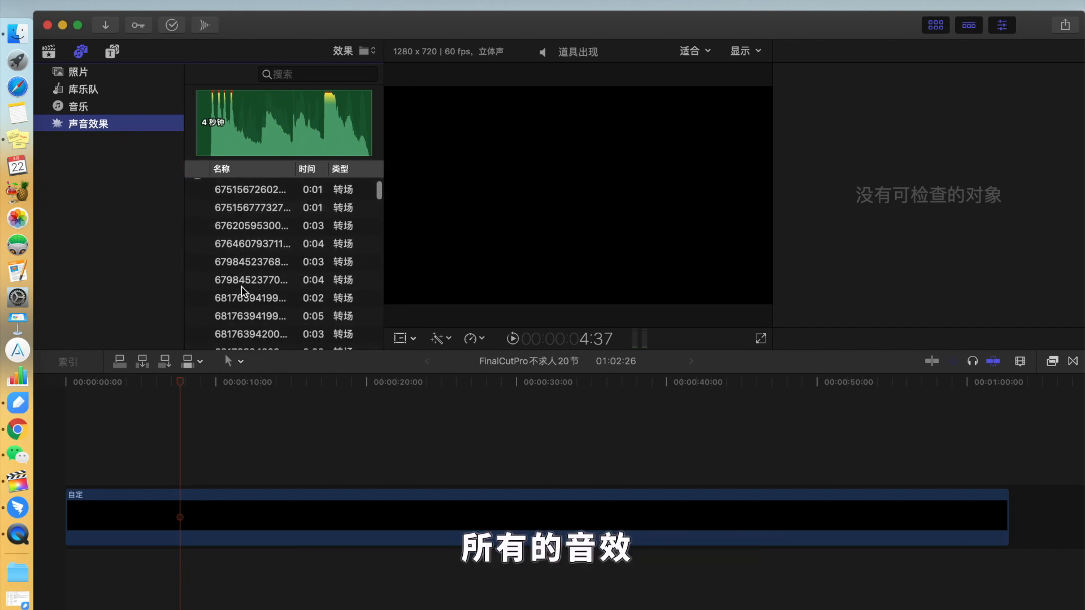
pyautogui.scroll(-8, 242, 291)
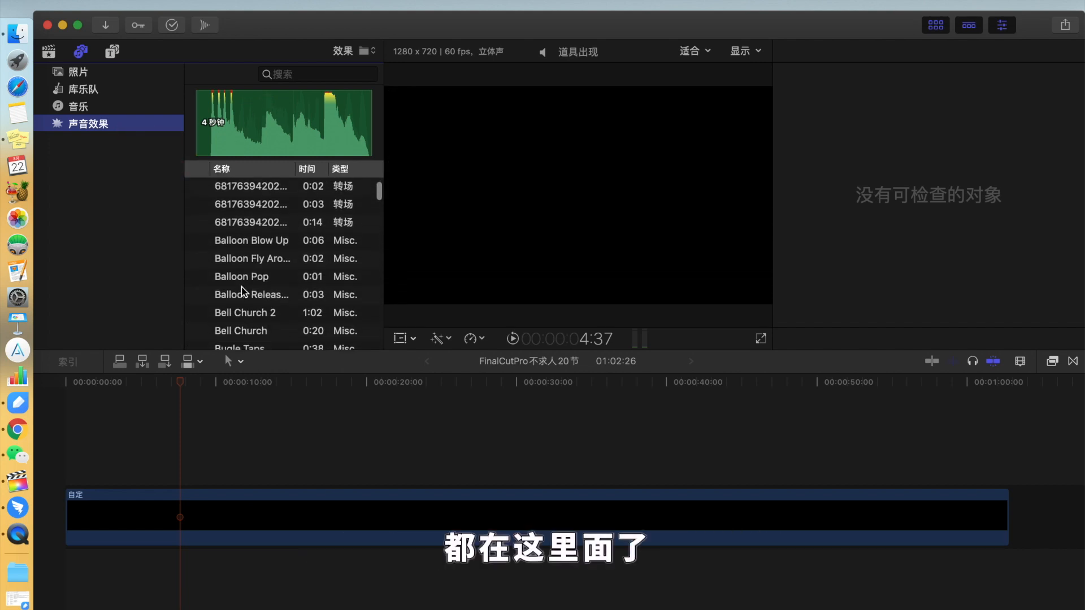
pyautogui.scroll(15, 242, 291)
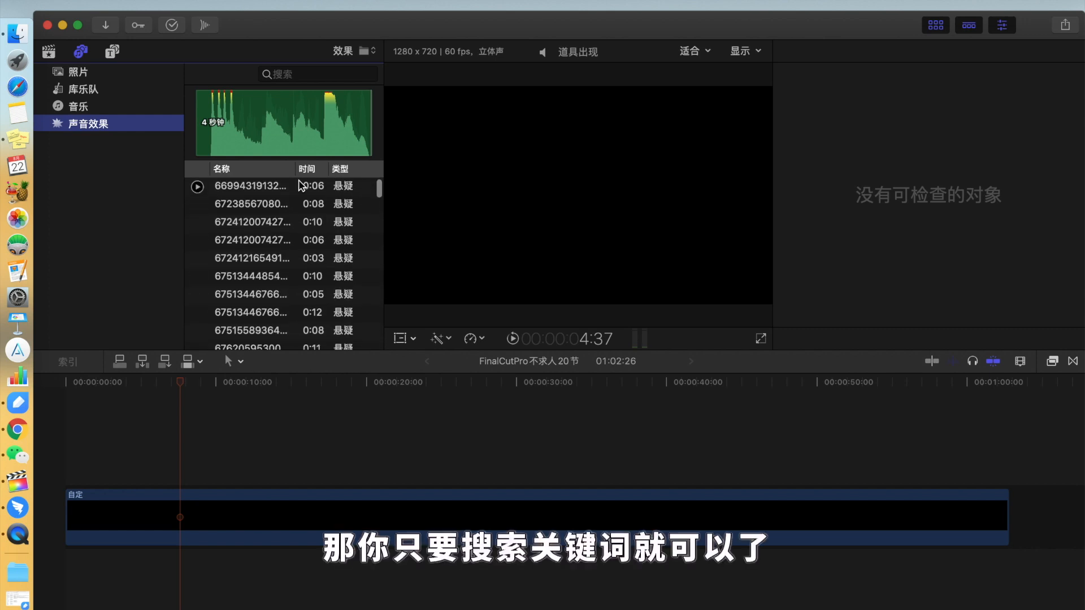
# Search the 声音效果 library for bgm
pyautogui.click(294, 73)
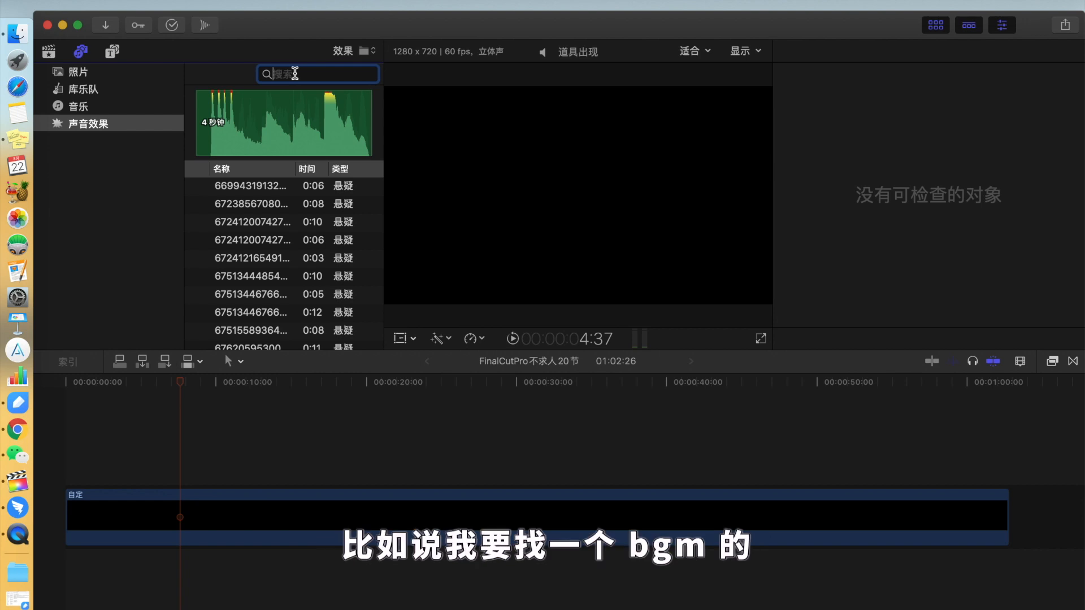
pyautogui.write('bm')
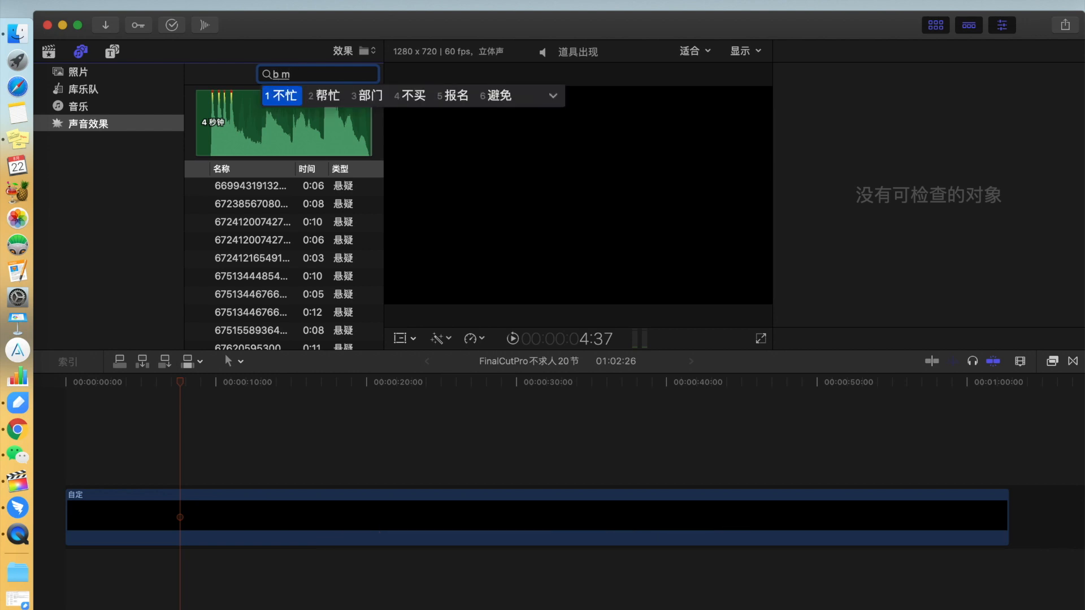
pyautogui.press('BackSpace')
pyautogui.write('gm')
pyautogui.press('Return')
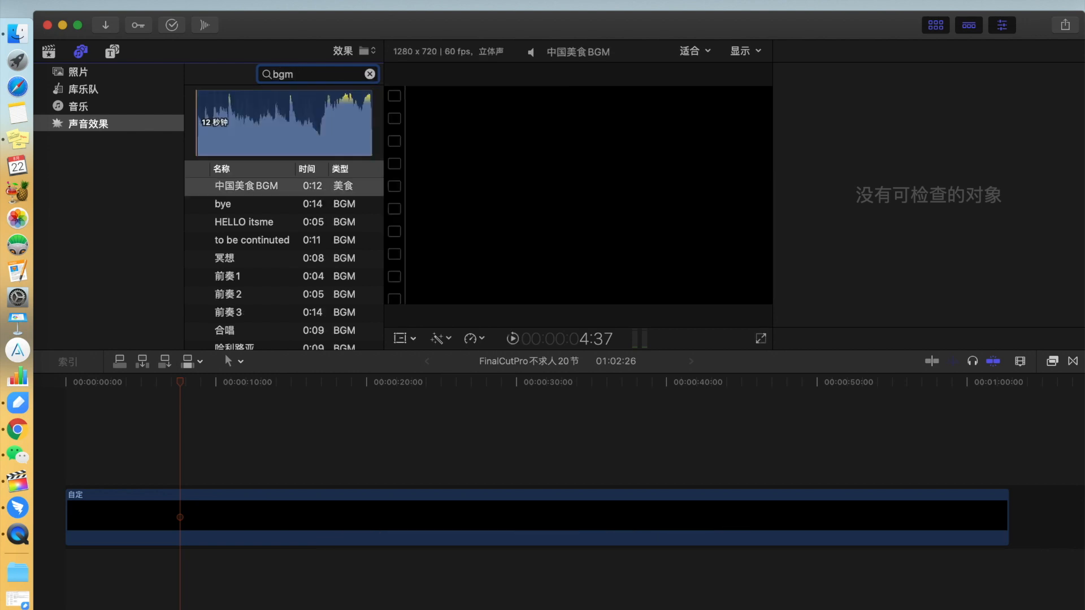
# Look through the bgm search results and preview the sound 小朋友问号
pyautogui.scroll(-2, 359, 205)
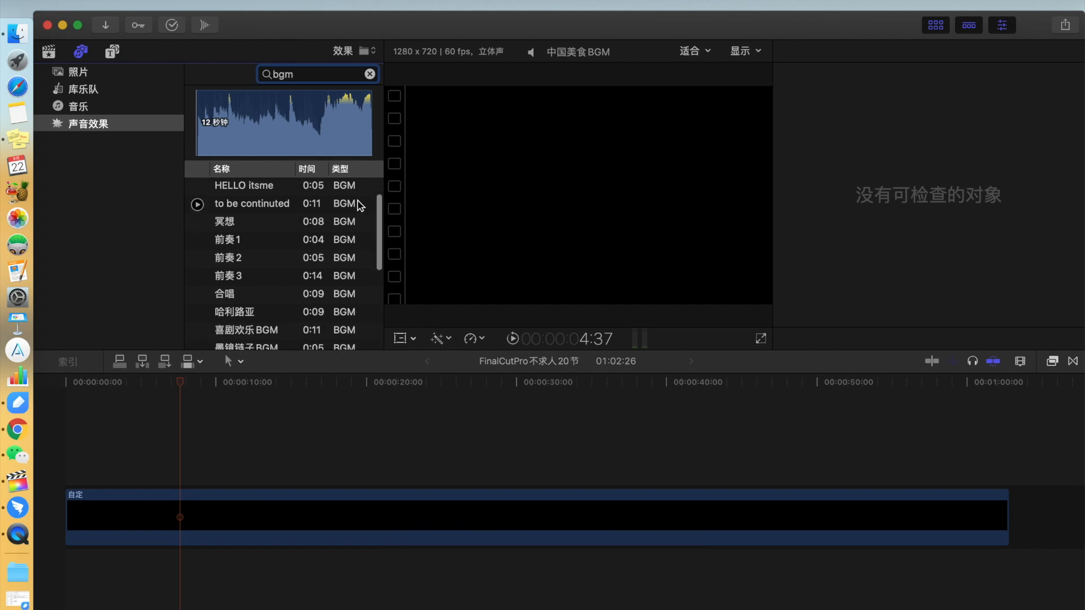
pyautogui.scroll(-3, 341, 263)
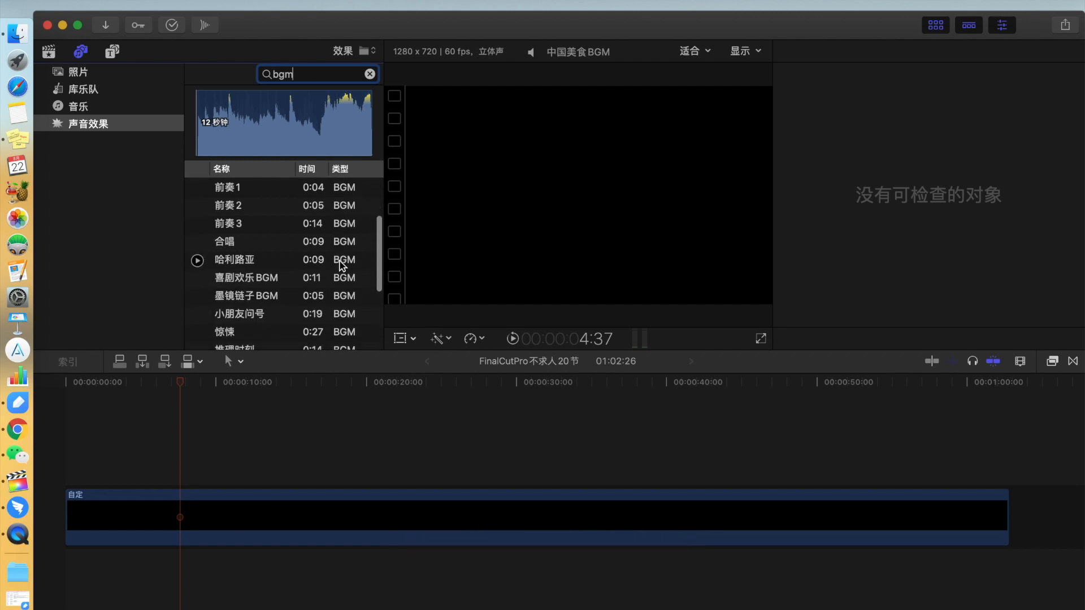
pyautogui.scroll(-6, 340, 263)
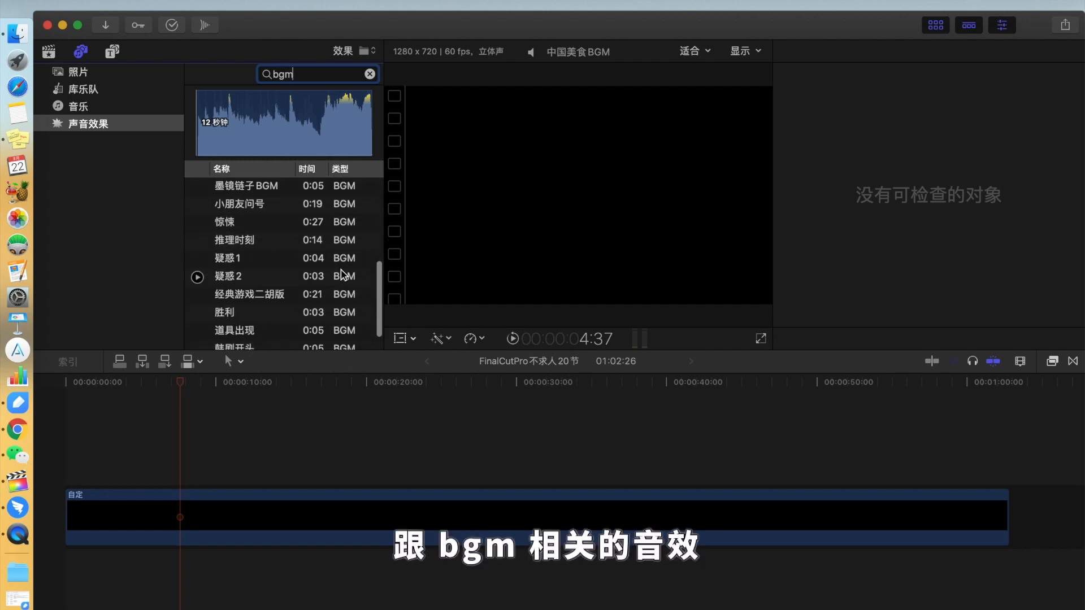
pyautogui.scroll(-2, 341, 274)
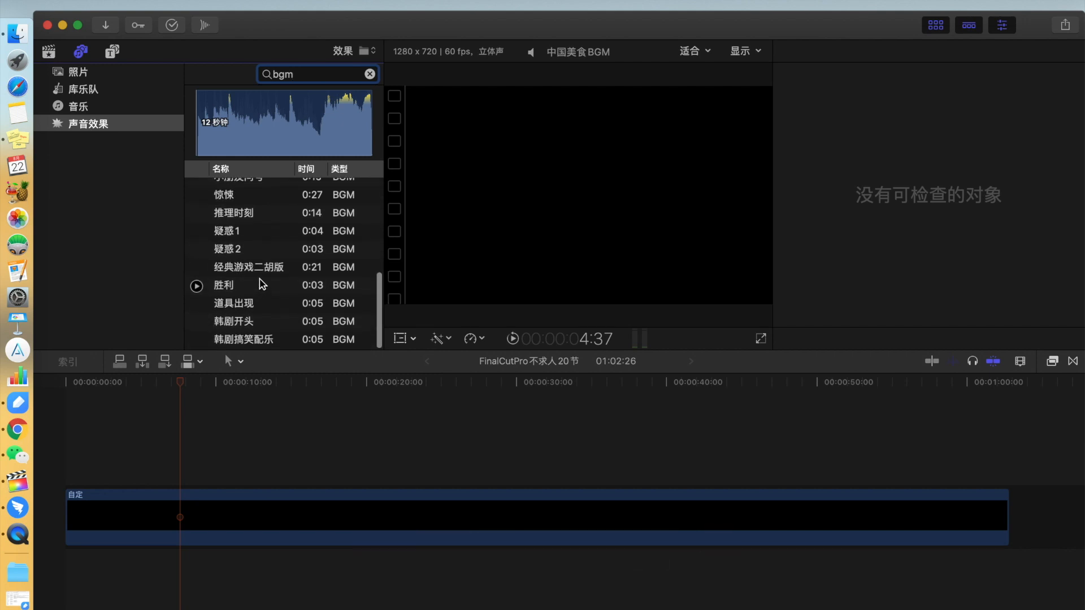
pyautogui.scroll(6, 261, 284)
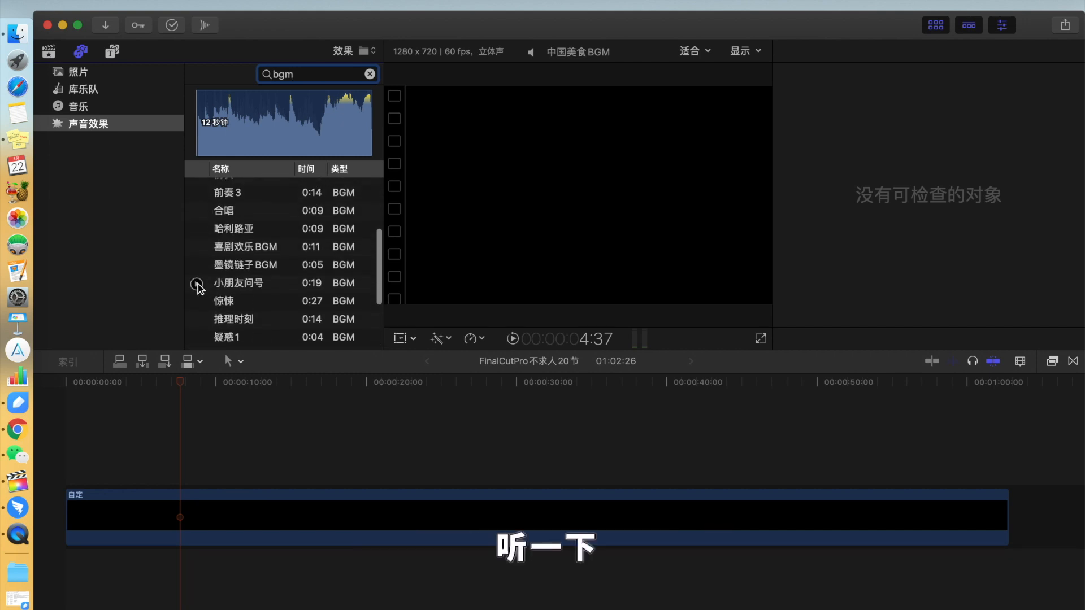
pyautogui.click(197, 284)
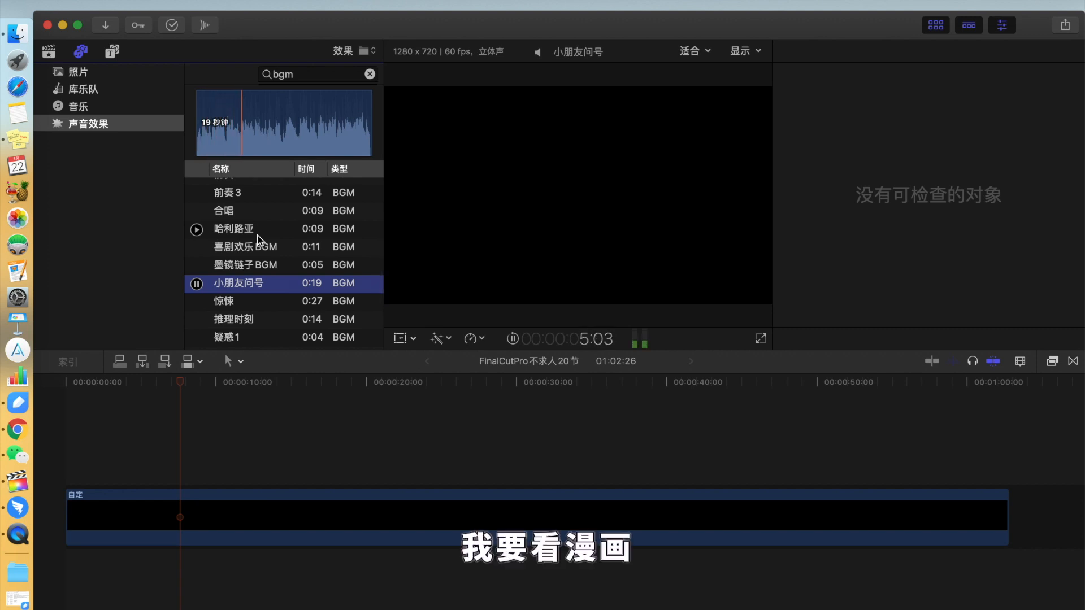
pyautogui.click(198, 286)
# Add the 小朋友问号 sound to the timeline beneath the 自定 clip, starting at about 5 seconds, and play it back
pyautogui.click(250, 125)
pyautogui.moveTo(250, 113); pyautogui.dragTo(142, 558)
pyautogui.click(173, 417)
pyautogui.click(144, 419)
pyautogui.press('space')
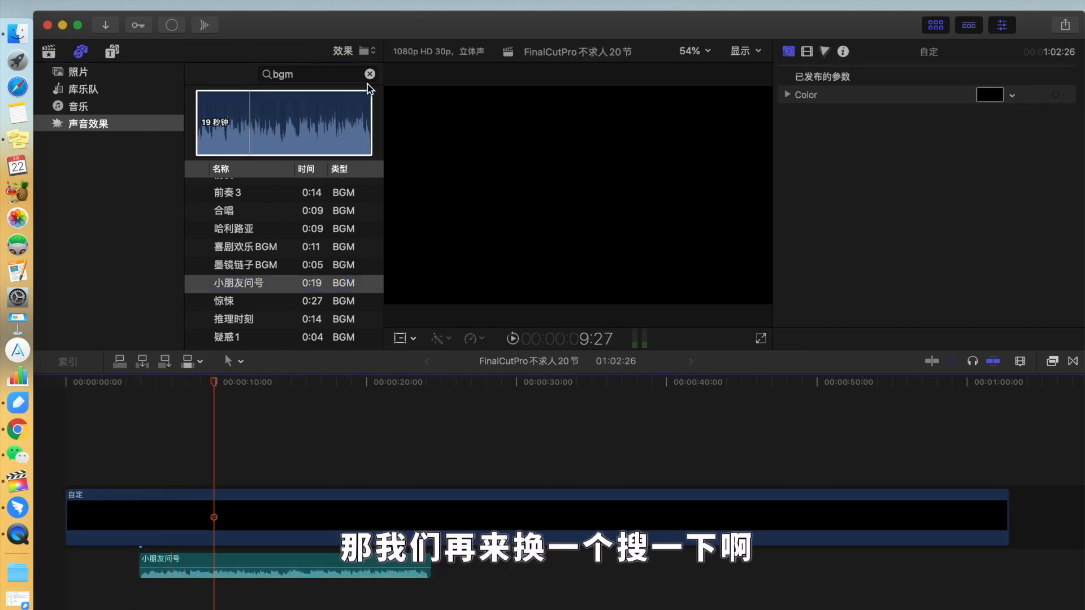
# Replace the sound effects search term with 转场
pyautogui.click(369, 74)
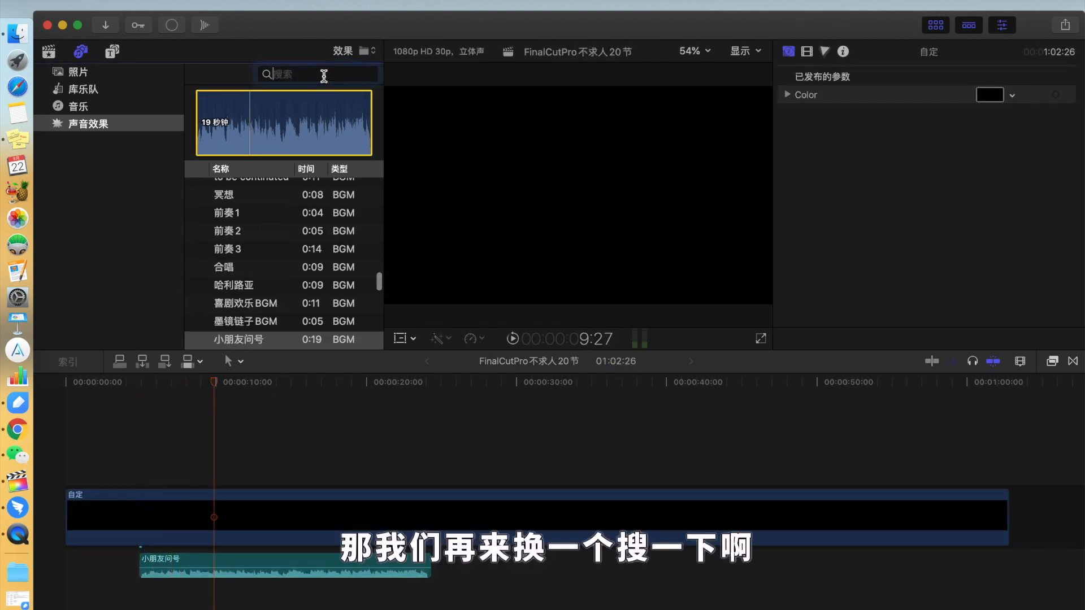
pyautogui.click(325, 74)
pyautogui.write('zhuan c')
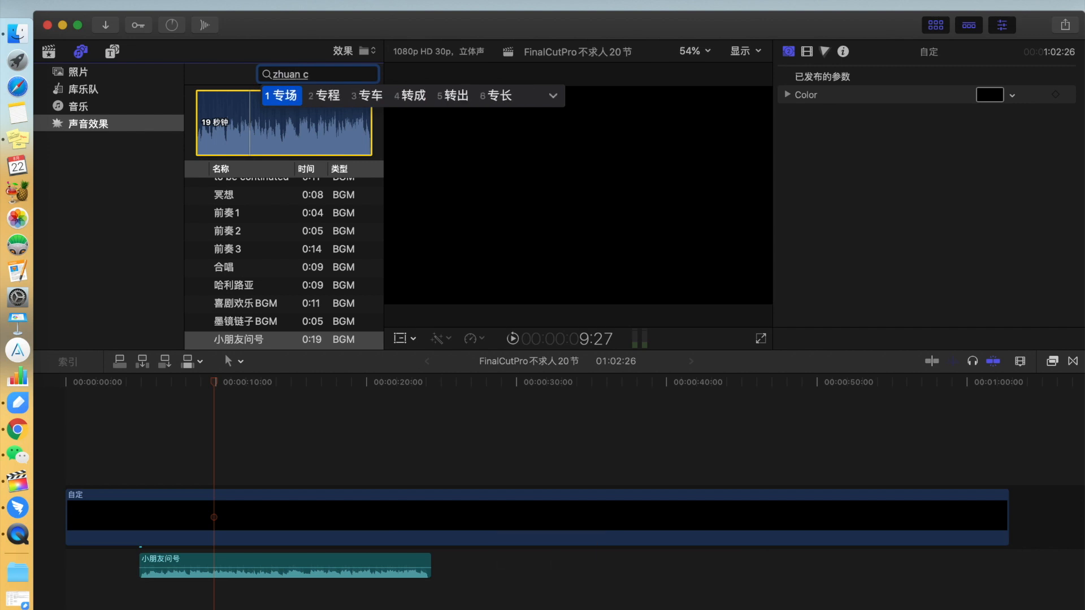
pyautogui.press('BackSpace')
pyautogui.press('space')
pyautogui.write('chang')
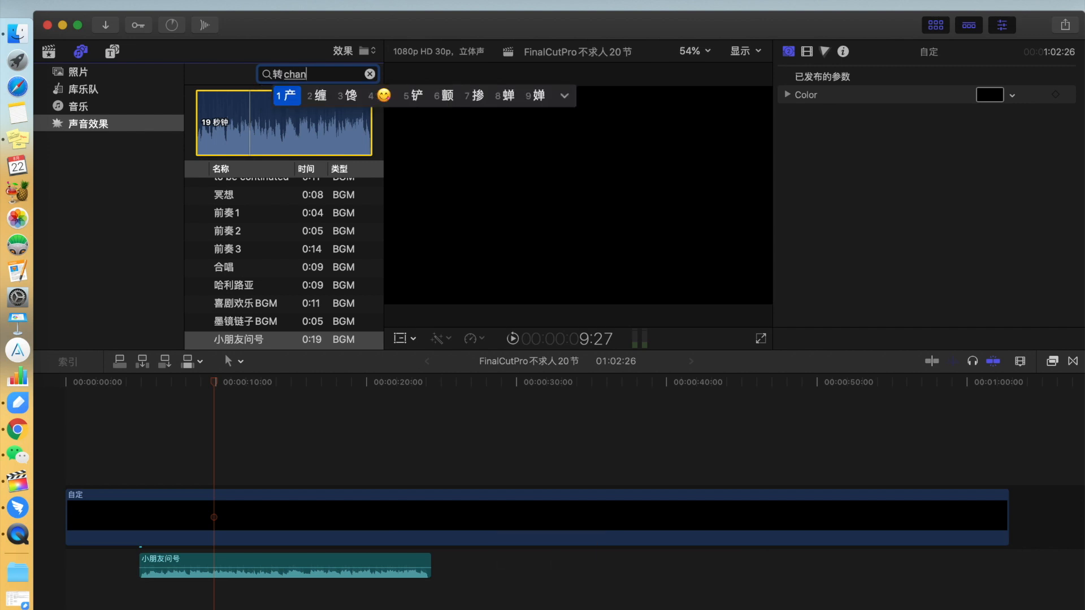
pyautogui.press('space')
pyautogui.press('Return')
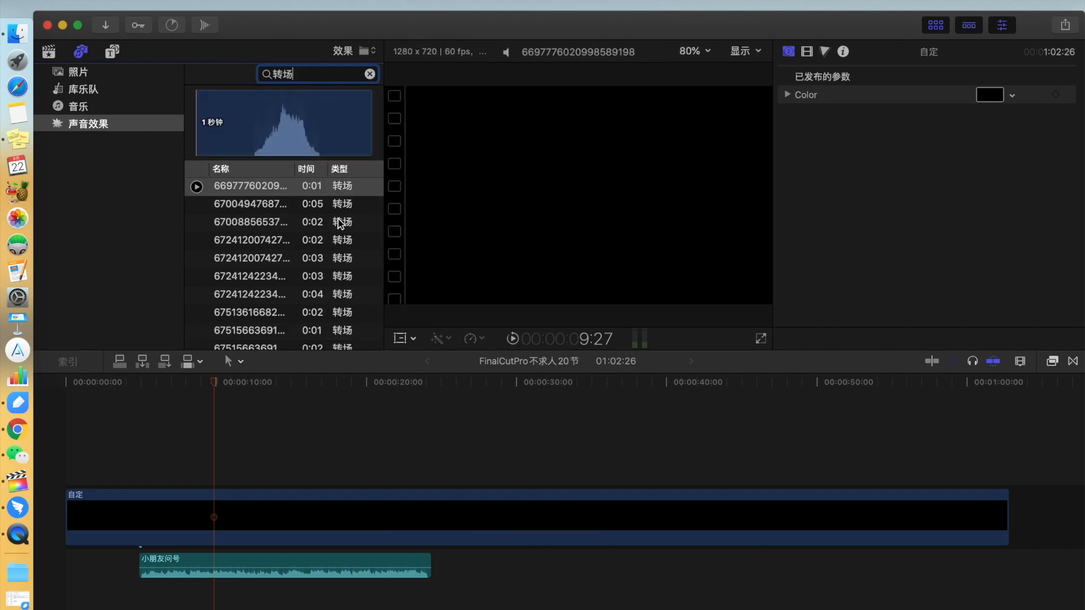
# Look through the 转场 sounds and preview the second to fifth ones in the list
pyautogui.scroll(-3, 334, 235)
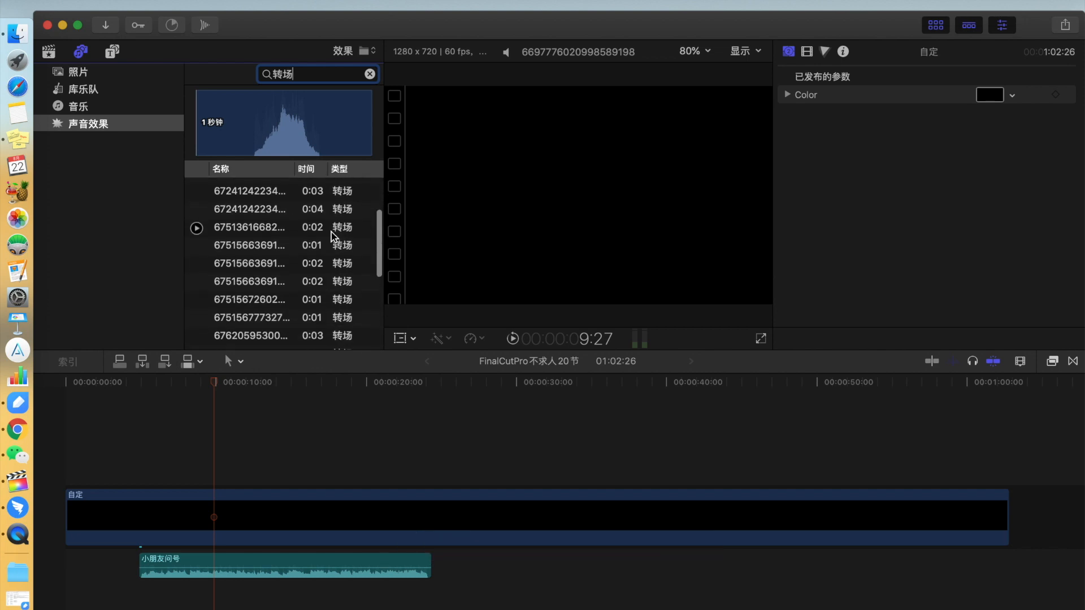
pyautogui.scroll(3, 338, 235)
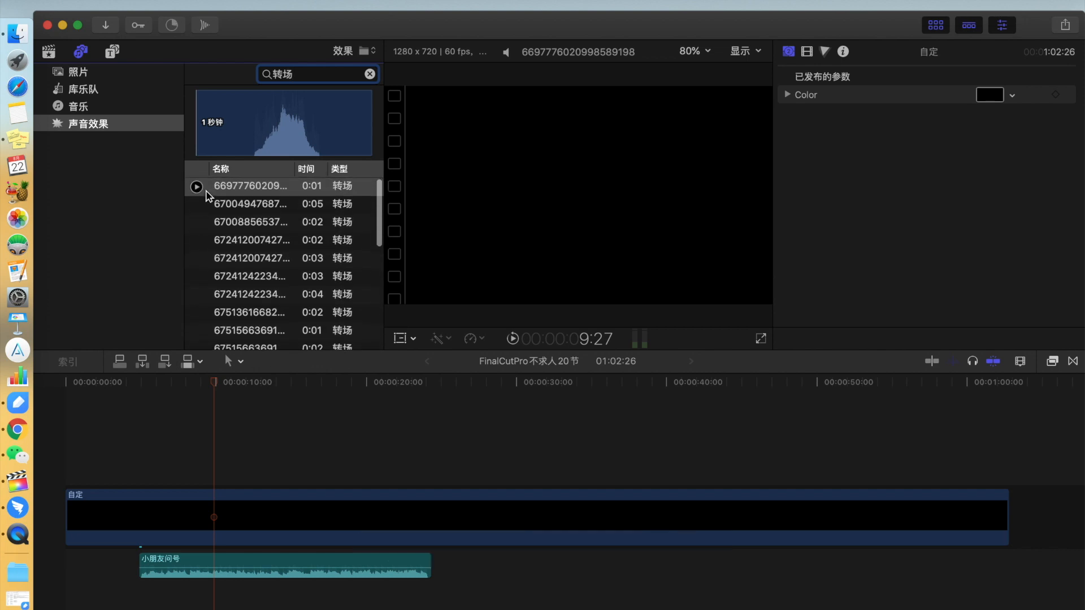
pyautogui.click(197, 204)
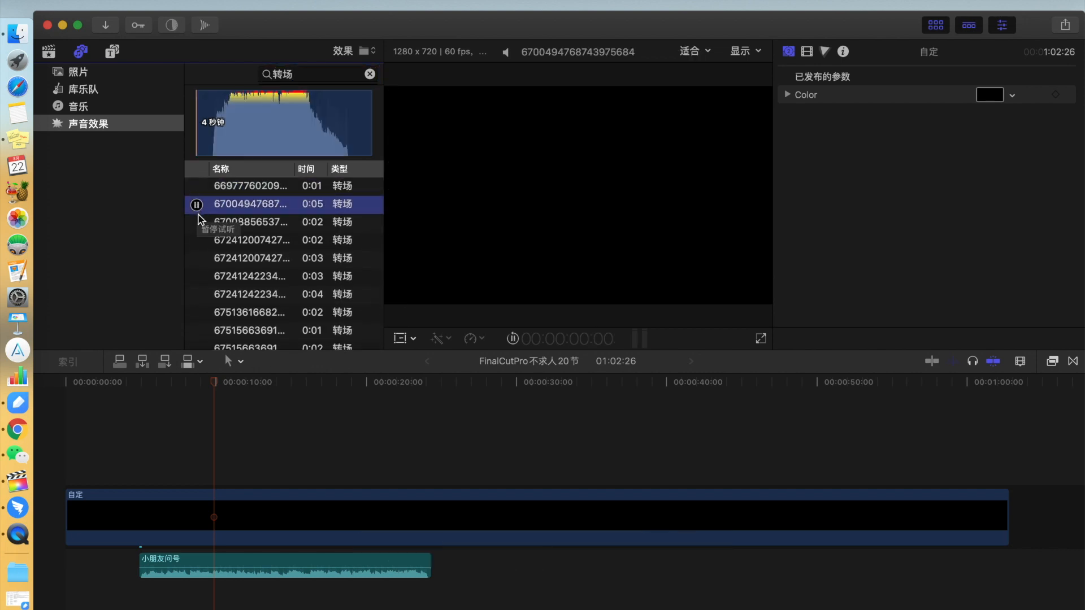
pyautogui.click(196, 223)
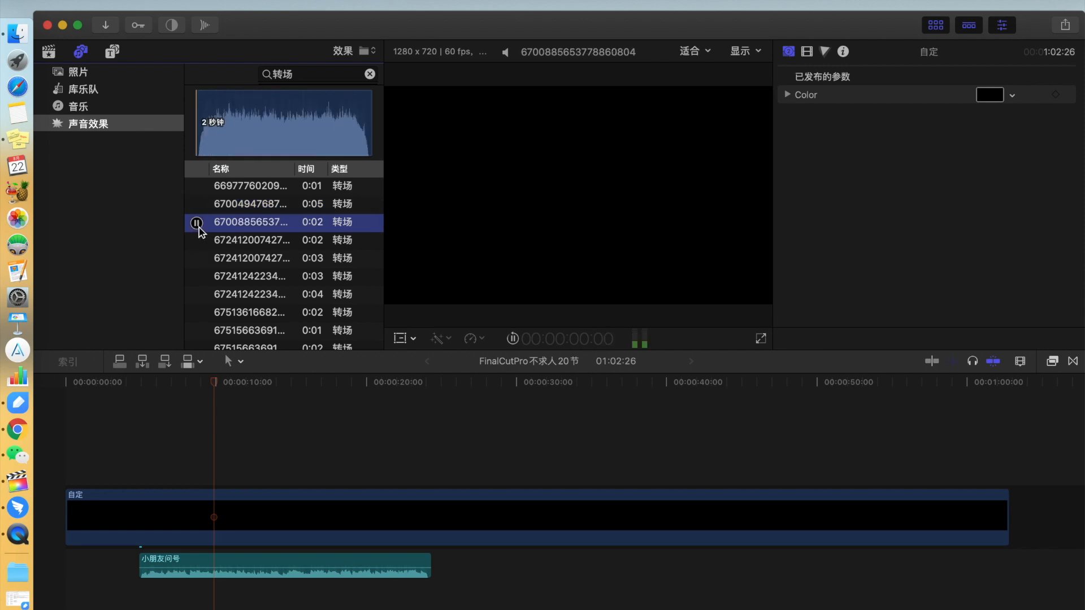
pyautogui.click(196, 241)
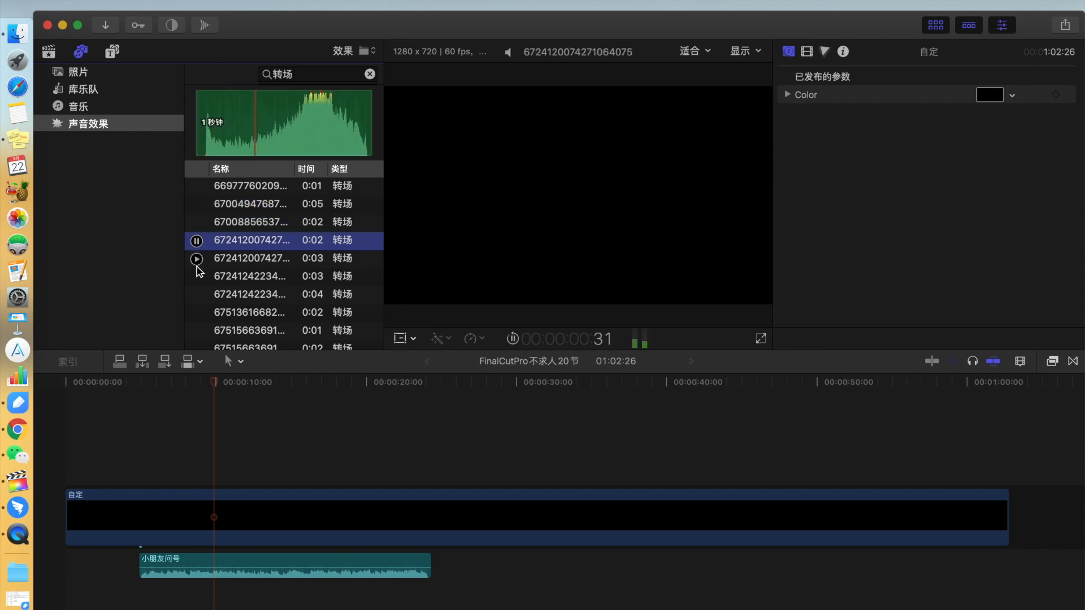
pyautogui.click(197, 260)
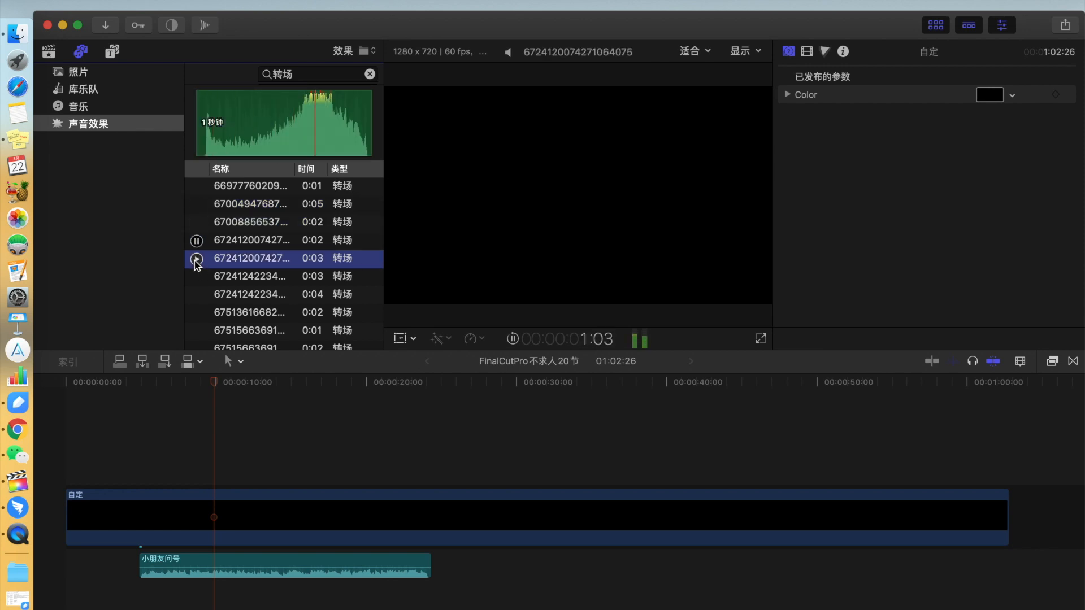
# Preview the 0:04 转场 sound and place it on the timeline after the 小朋友问号 clip
pyautogui.click(197, 295)
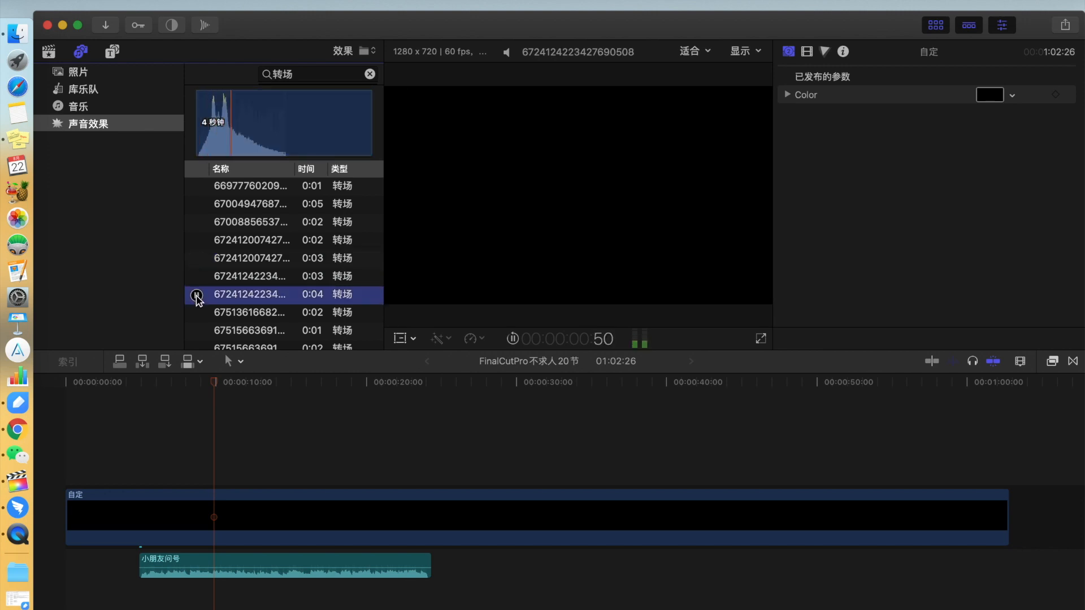
pyautogui.click(229, 126)
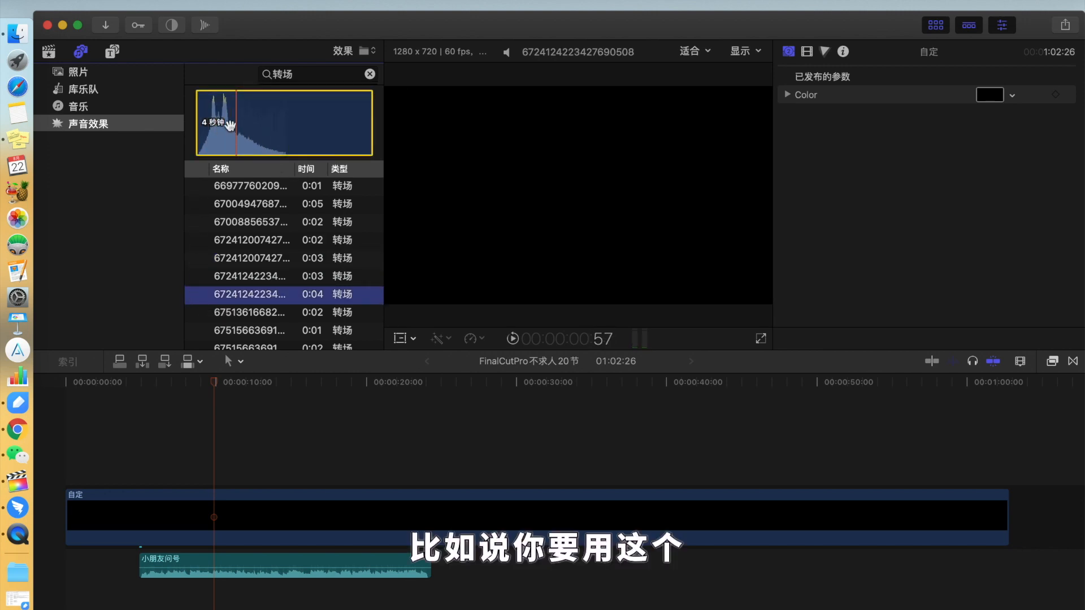
pyautogui.moveTo(230, 125); pyautogui.dragTo(469, 572)
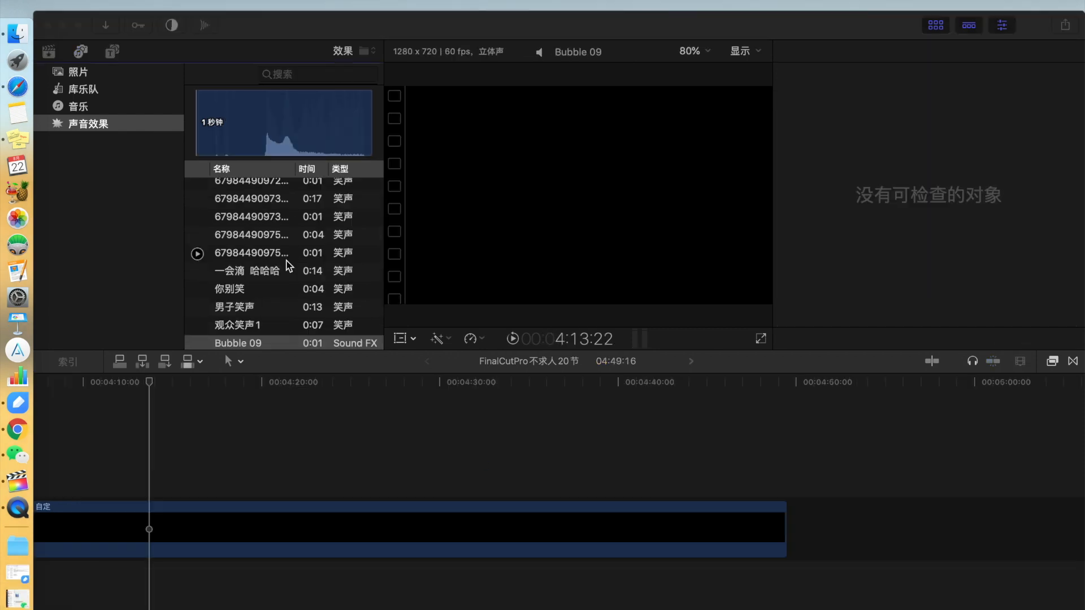
# Limit the sound library to the Sound Effects category and look through its sounds down to the end
pyautogui.click(347, 51)
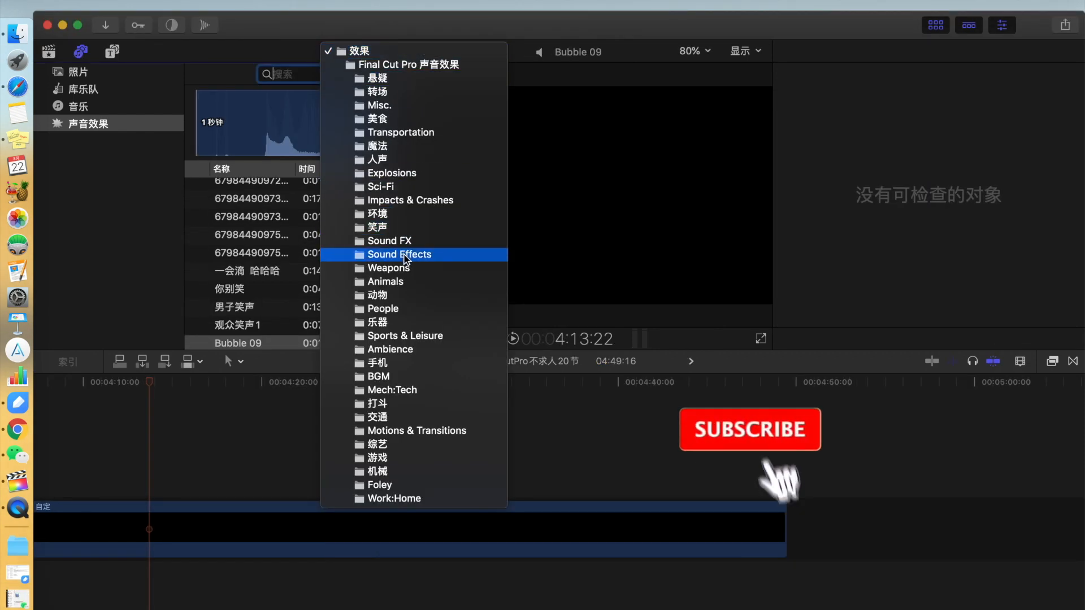
pyautogui.click(398, 253)
pyautogui.scroll(-20, 316, 235)
pyautogui.scroll(-5, 320, 235)
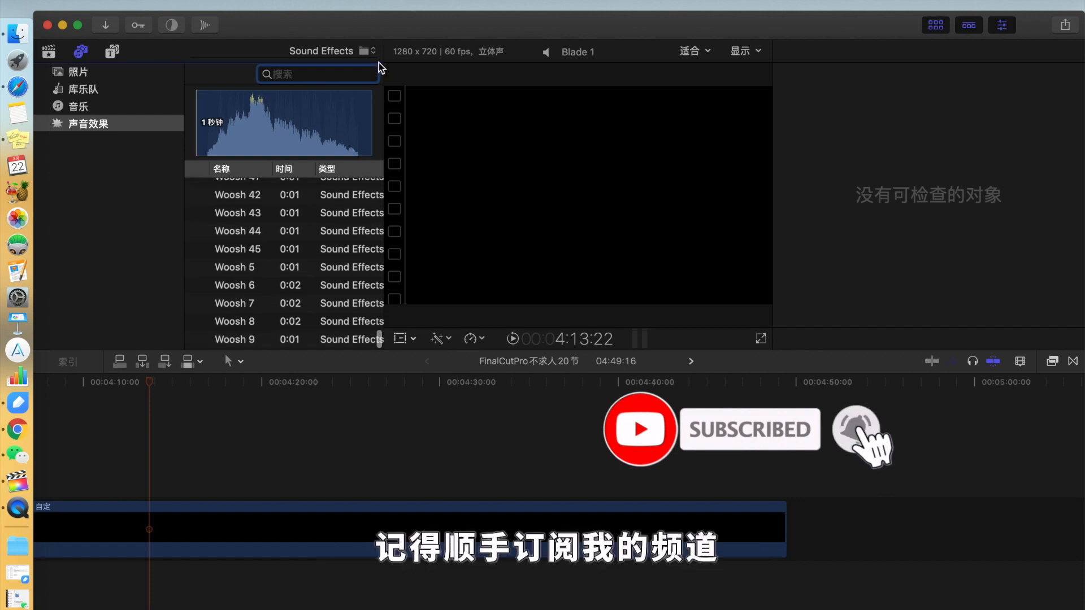
# Switch the sound library to the Sound FX category, look through its sounds and reopen the category list
pyautogui.click(373, 51)
pyautogui.scroll(5, 371, 82)
pyautogui.click(365, 159)
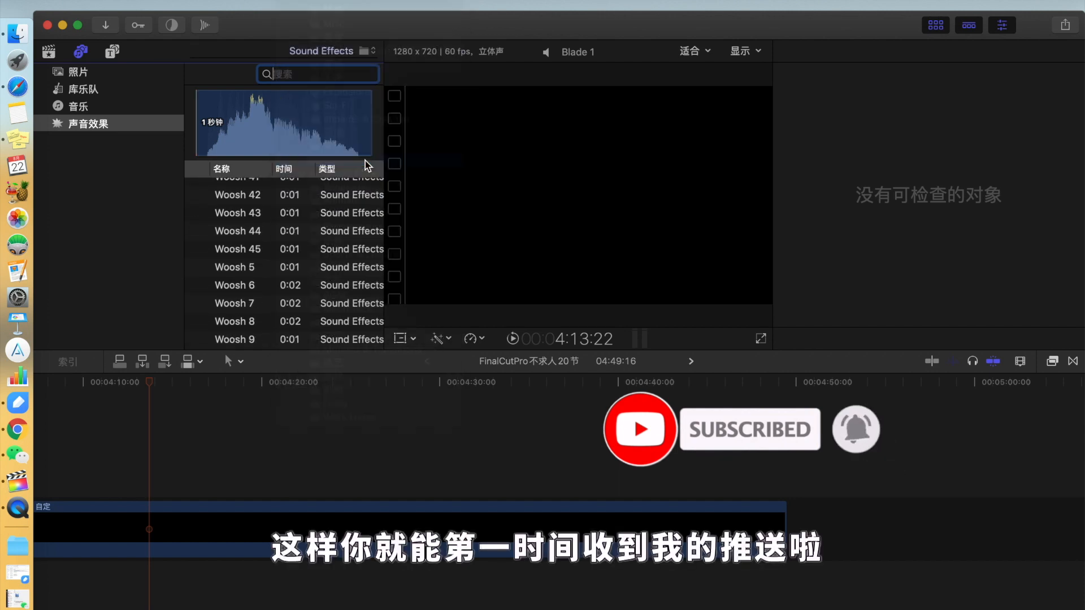
pyautogui.scroll(8, 357, 189)
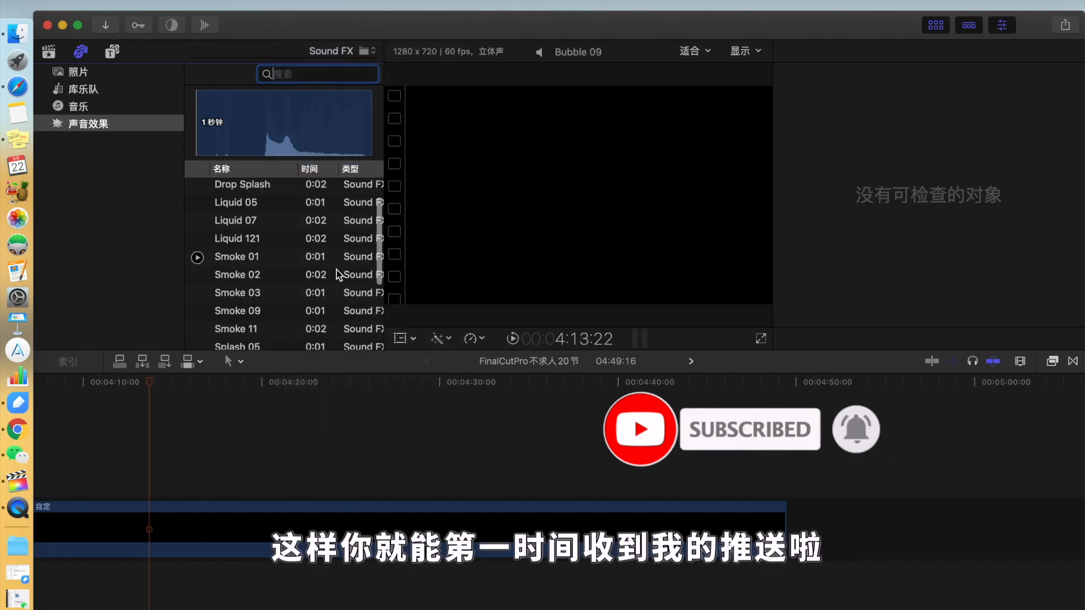
pyautogui.click(368, 51)
pyautogui.scroll(5, 388, 76)
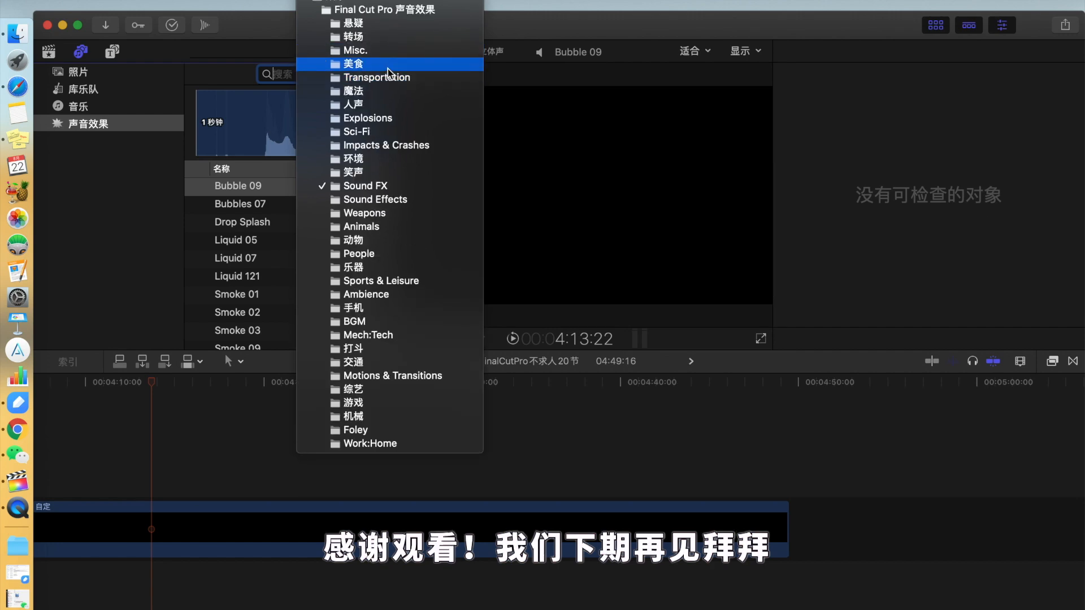